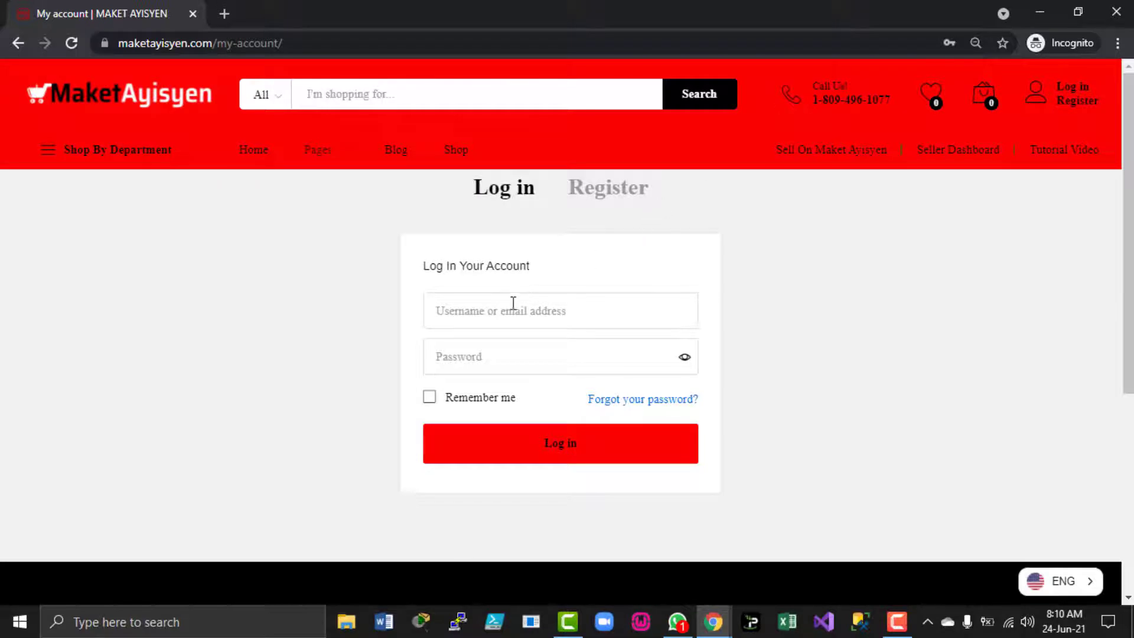
Log in to the seller account with the username and account password, with Remember me enabled.
left_click(506, 308)
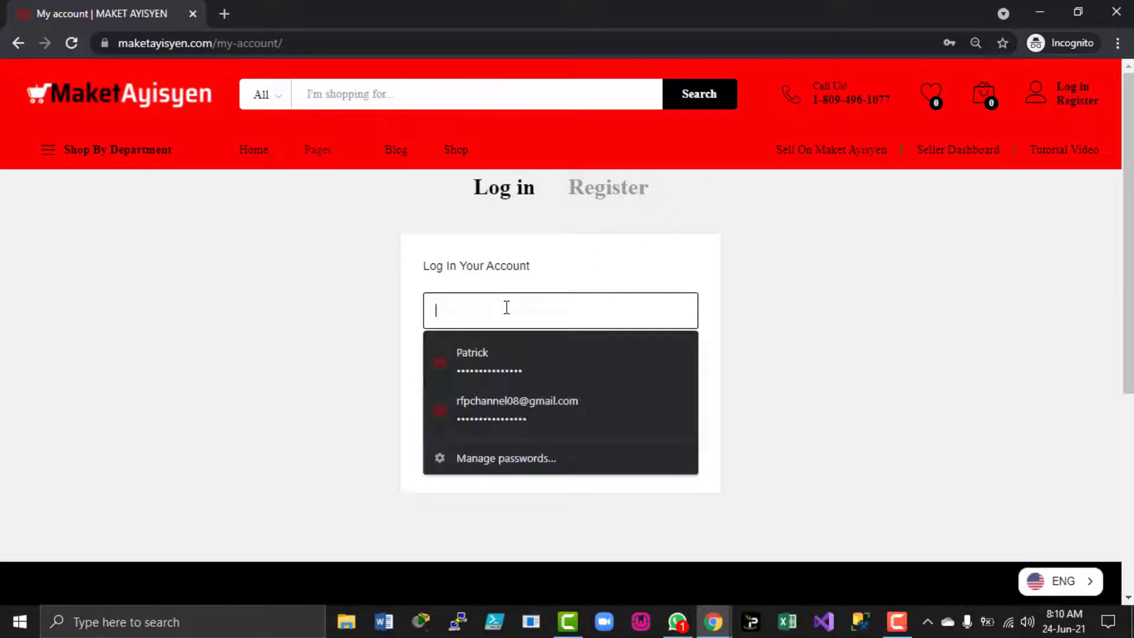
type("patric")
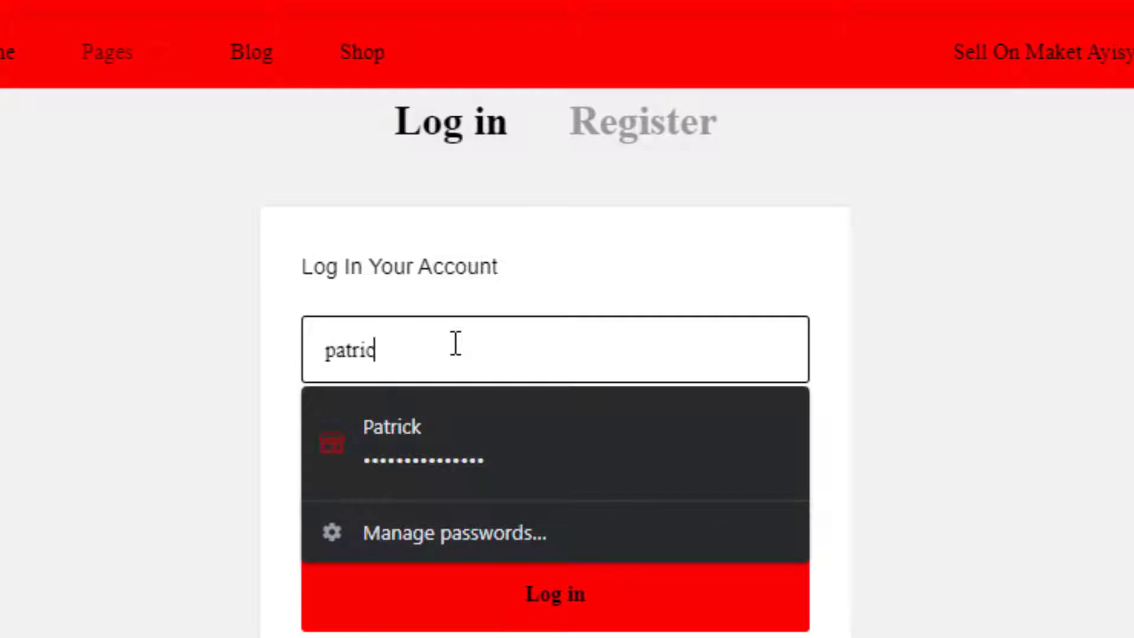
type("k")
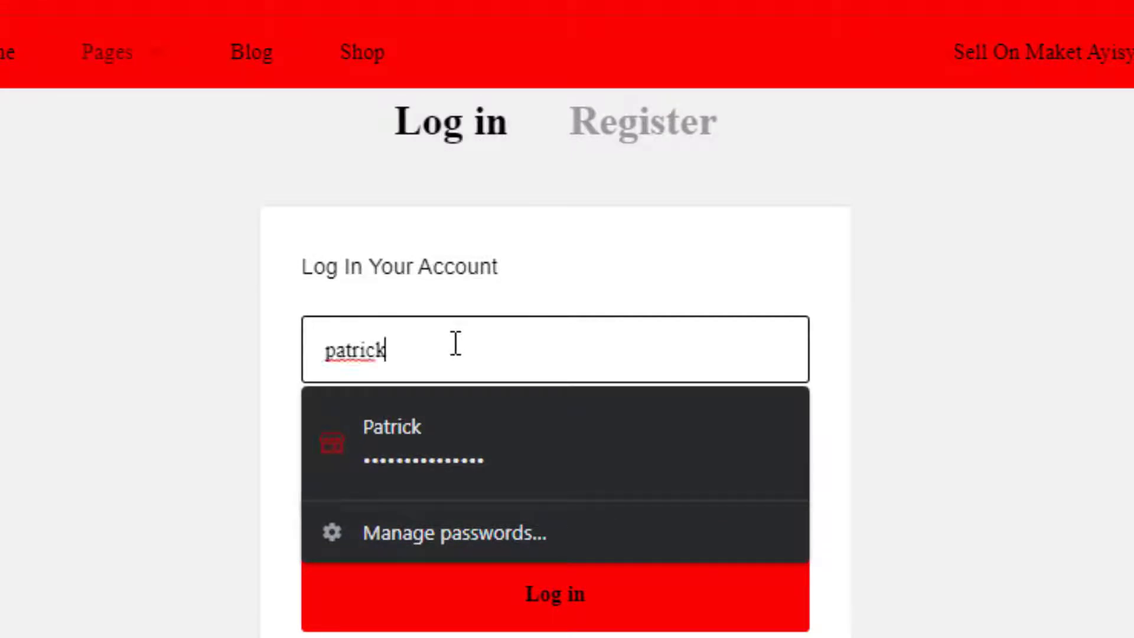
type("26")
left_click(393, 447)
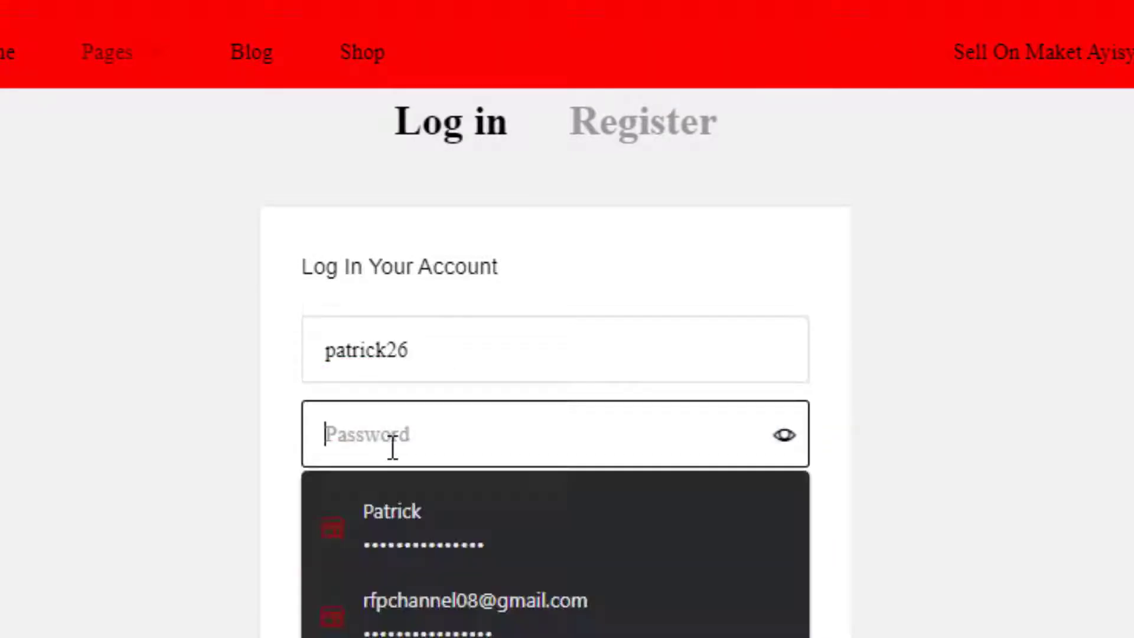
type("•••")
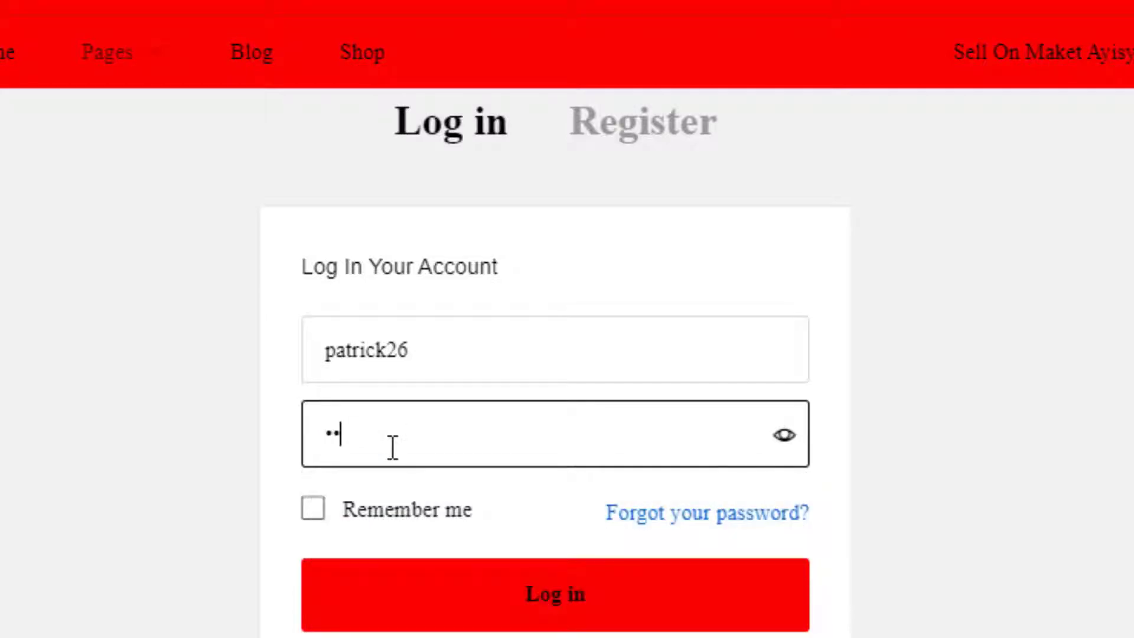
type("•••••••••")
left_click(354, 508)
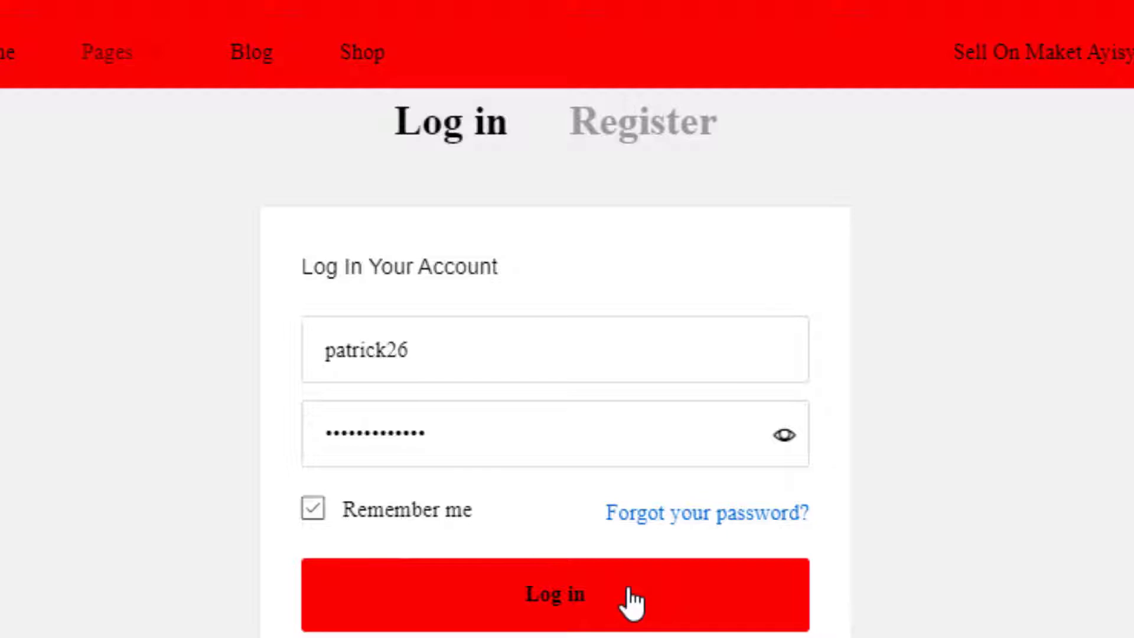
left_click(632, 601)
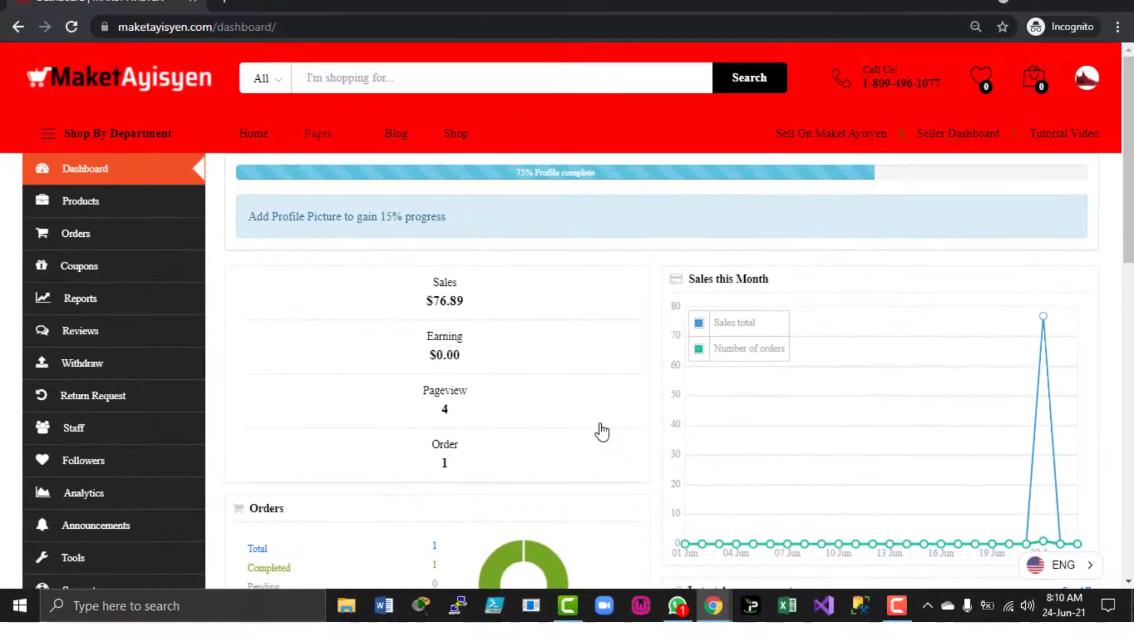
Open the store settings from the seller dashboard and remove the existing suit-and-tie banner image.
left_click_drag(1131, 233, 1131, 290)
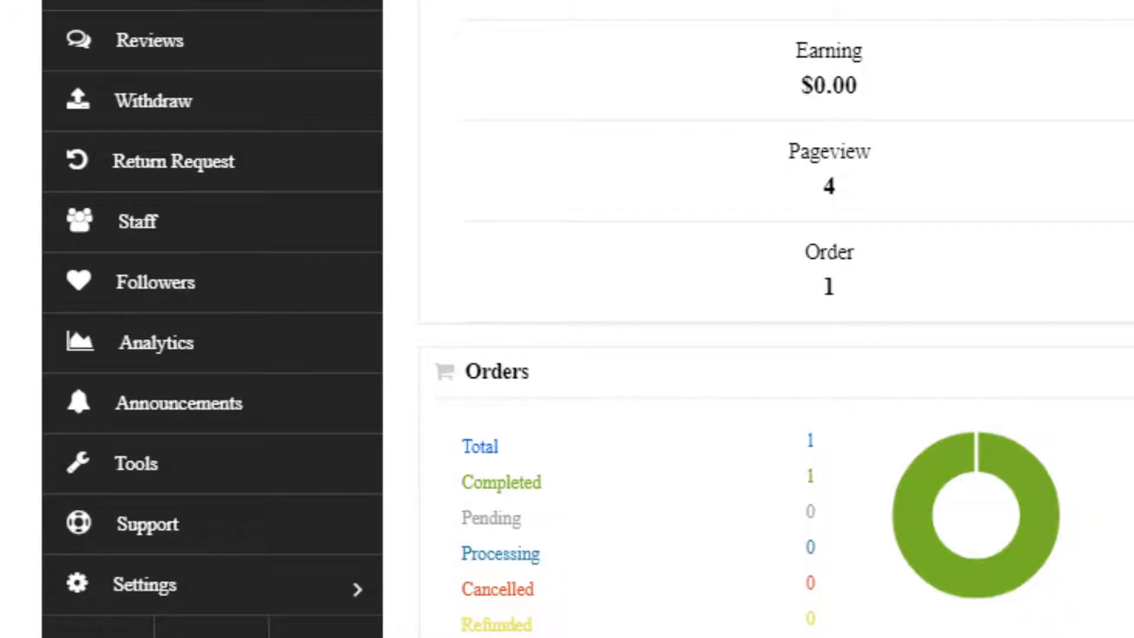
left_click(189, 601)
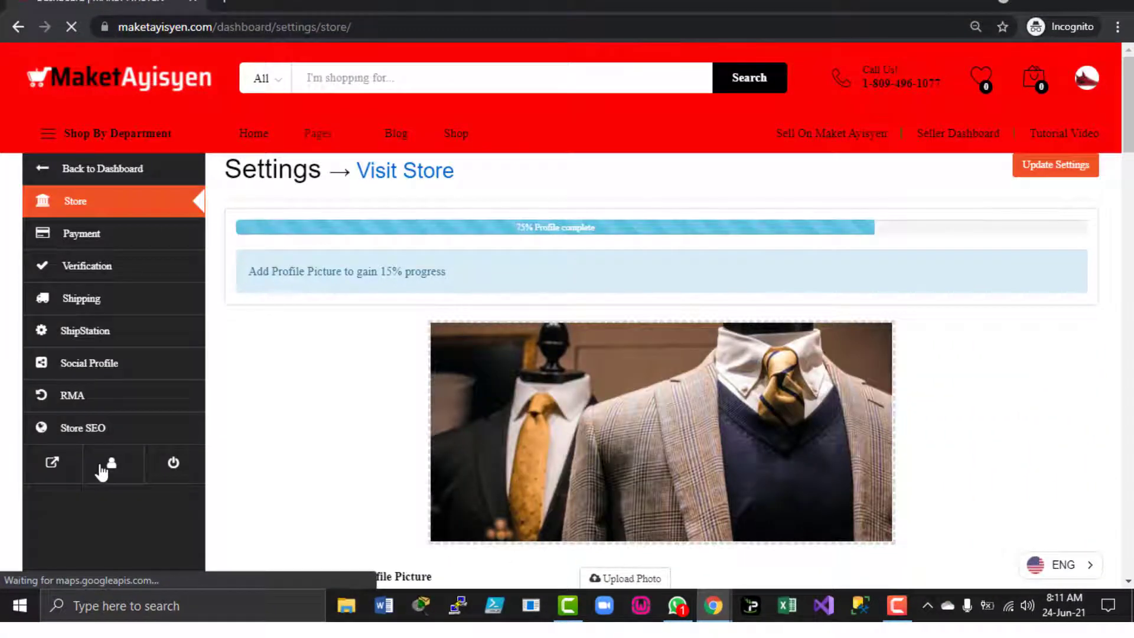
left_click_drag(1129, 132, 1130, 152)
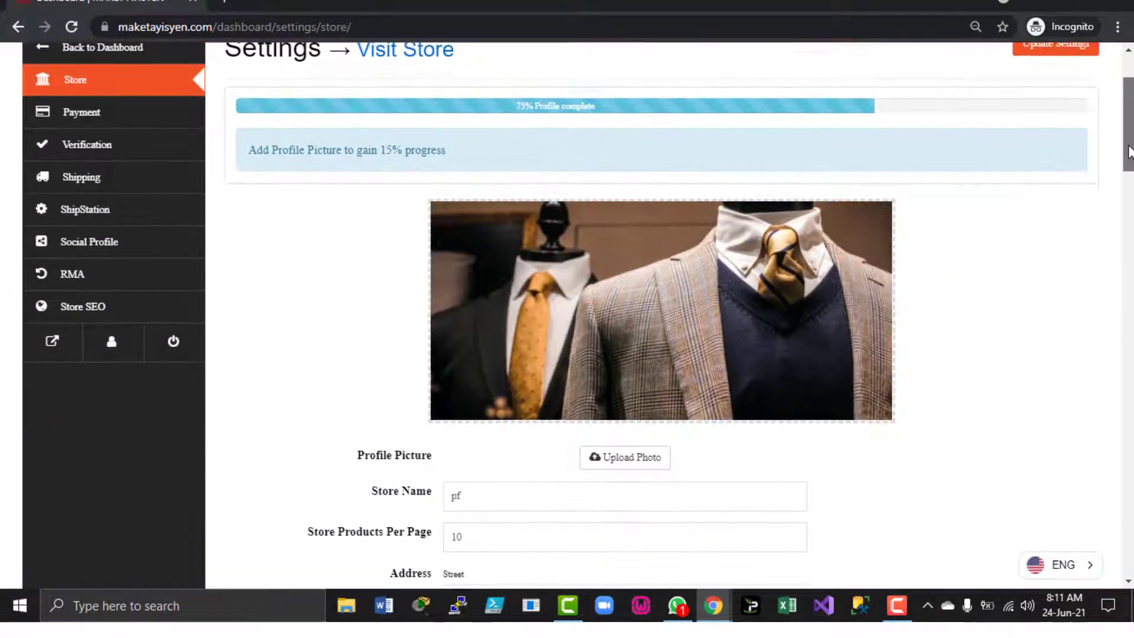
mouse_move(904, 251)
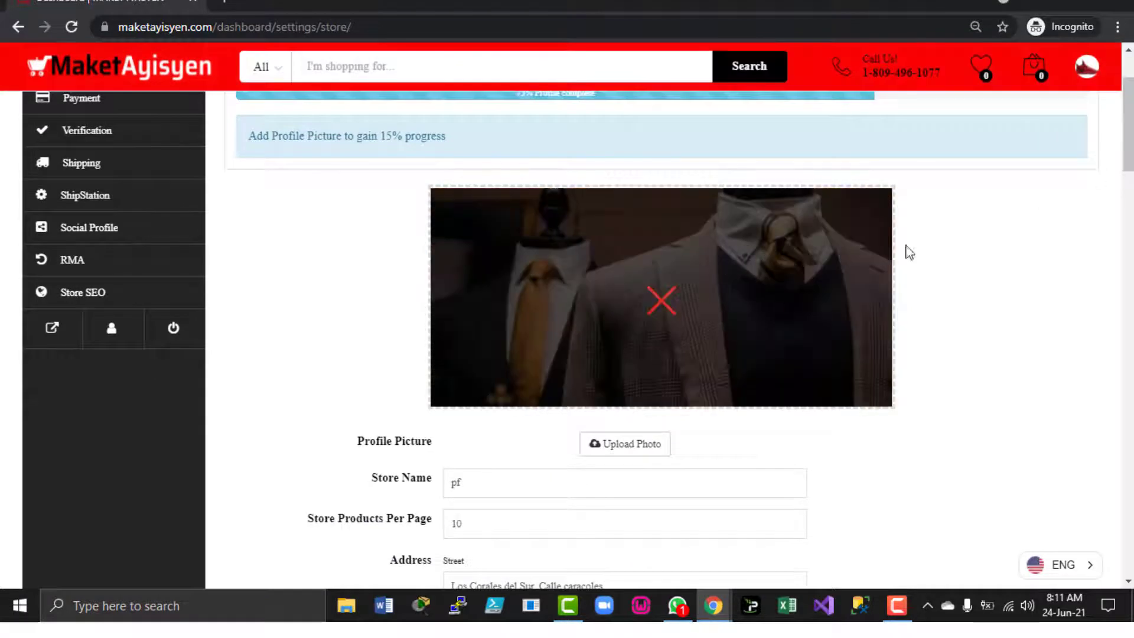
left_click(661, 302)
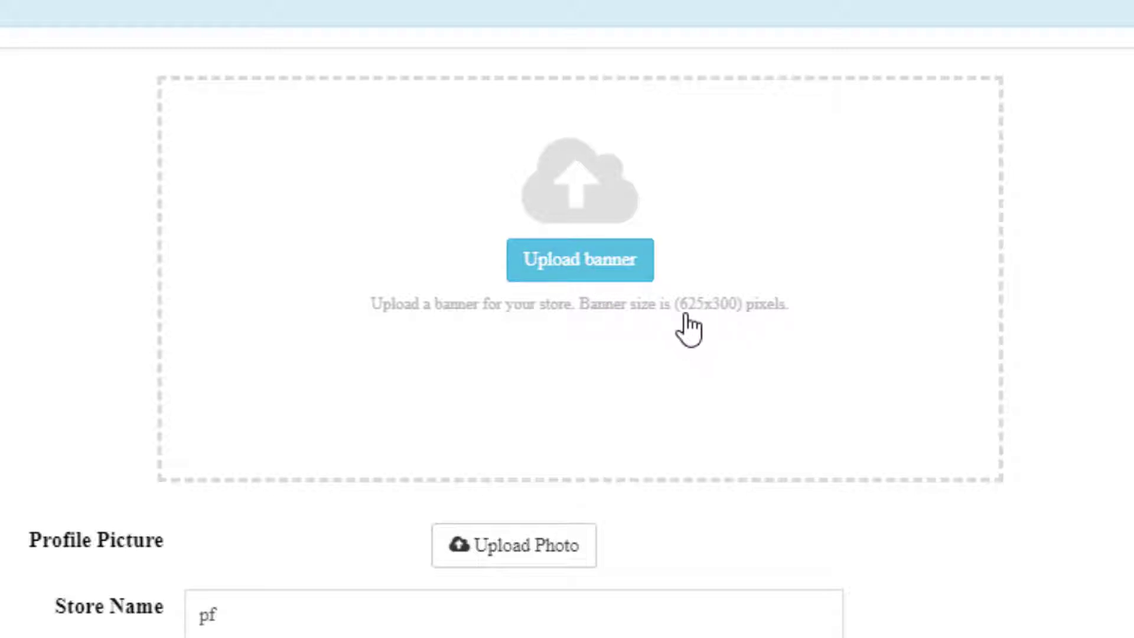
left_click_drag(687, 304, 713, 323)
left_click(740, 332)
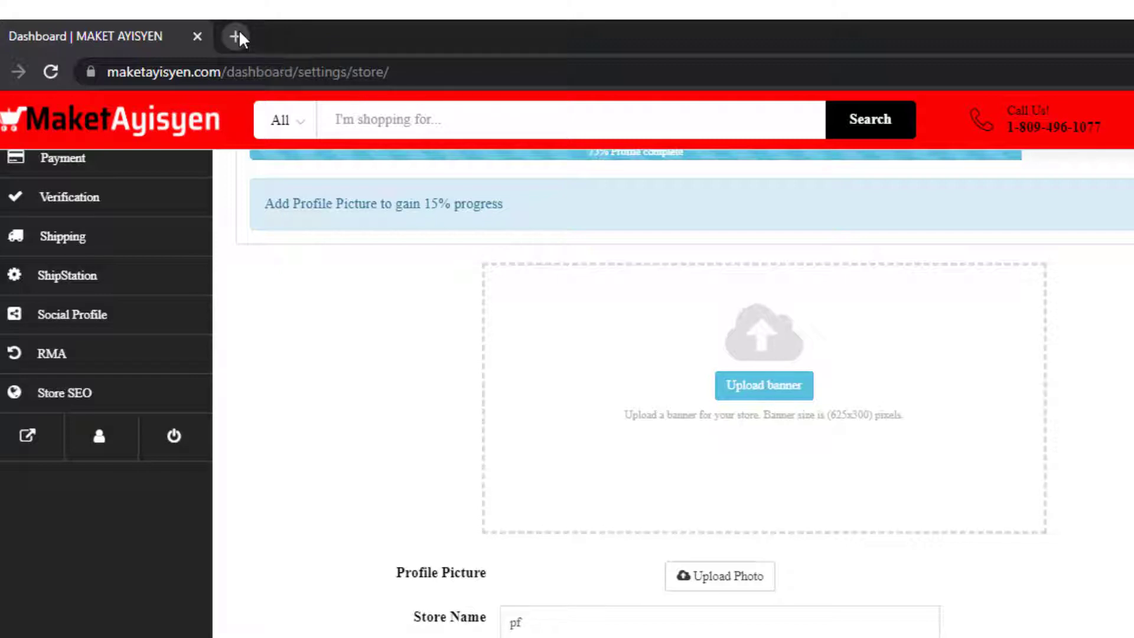
Open pexels.com in a new browser tab and search its free photos for "clothing".
left_click(240, 34)
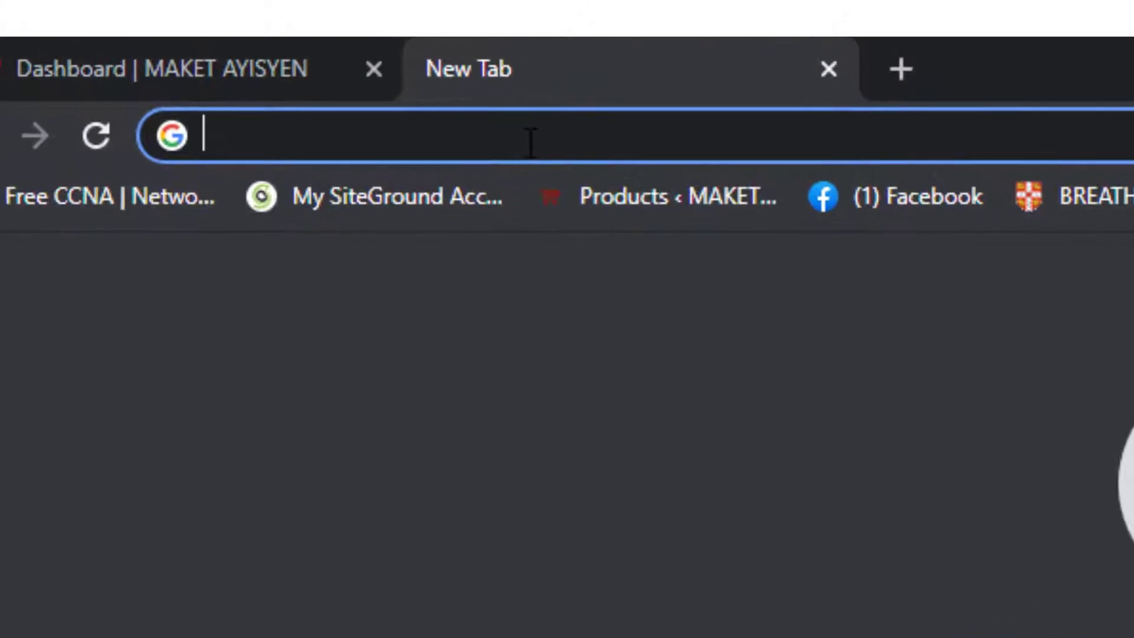
type("pexe")
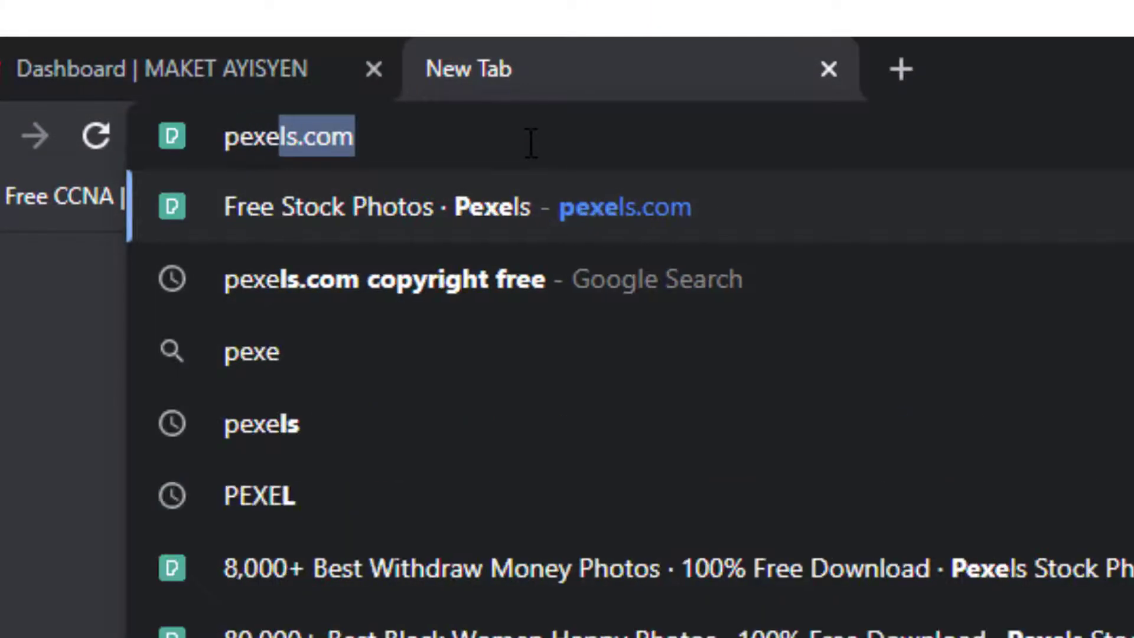
type("ls.com")
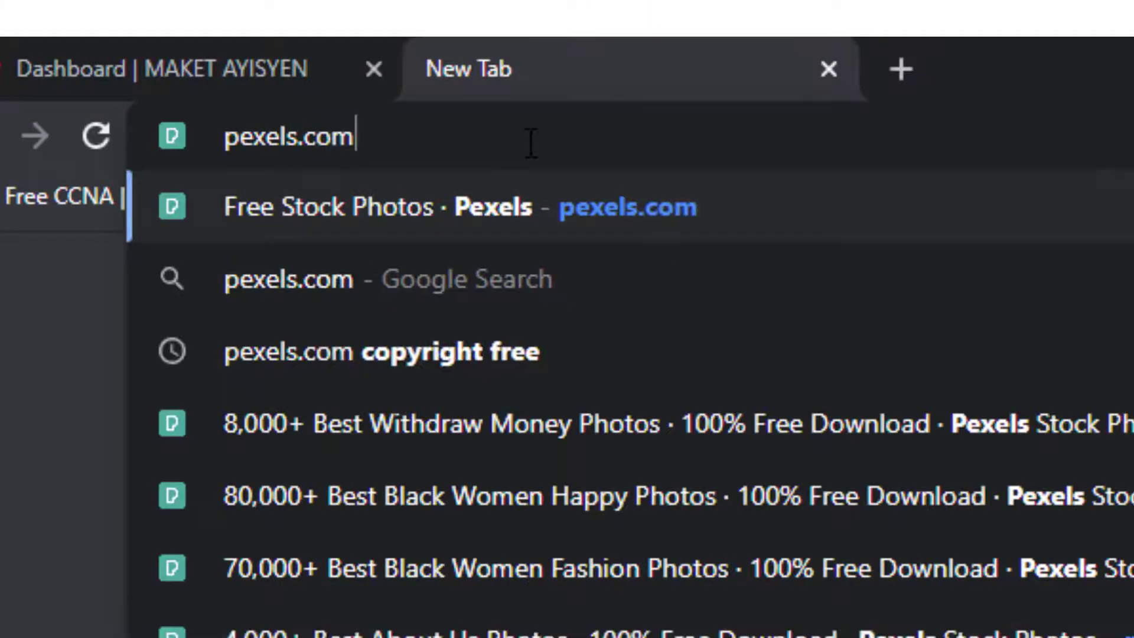
key("Return")
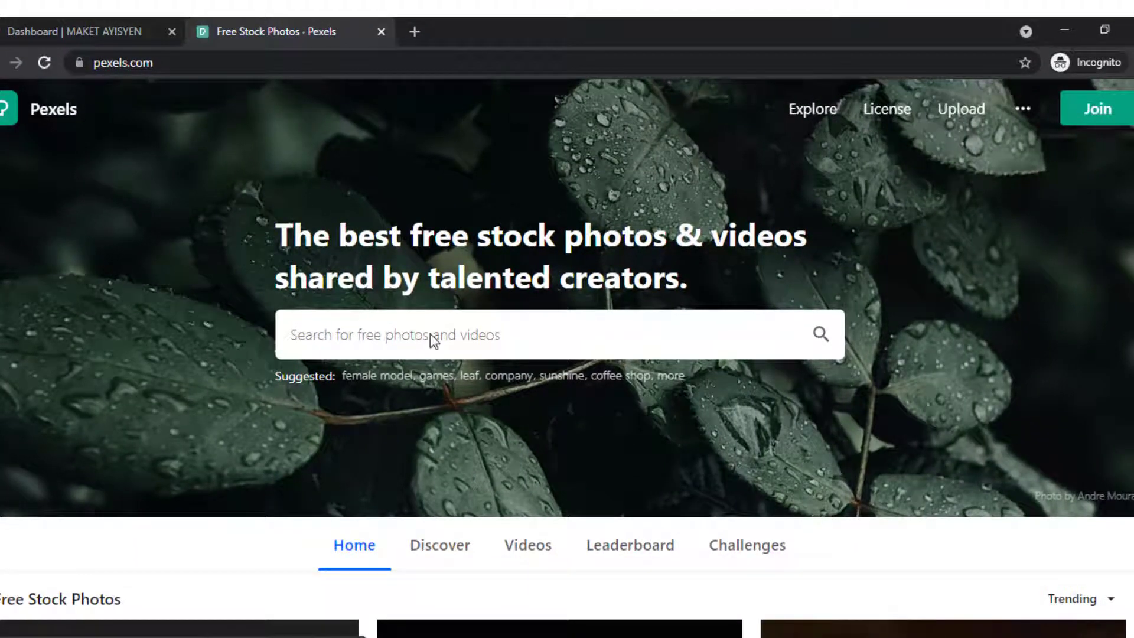
type("clothing")
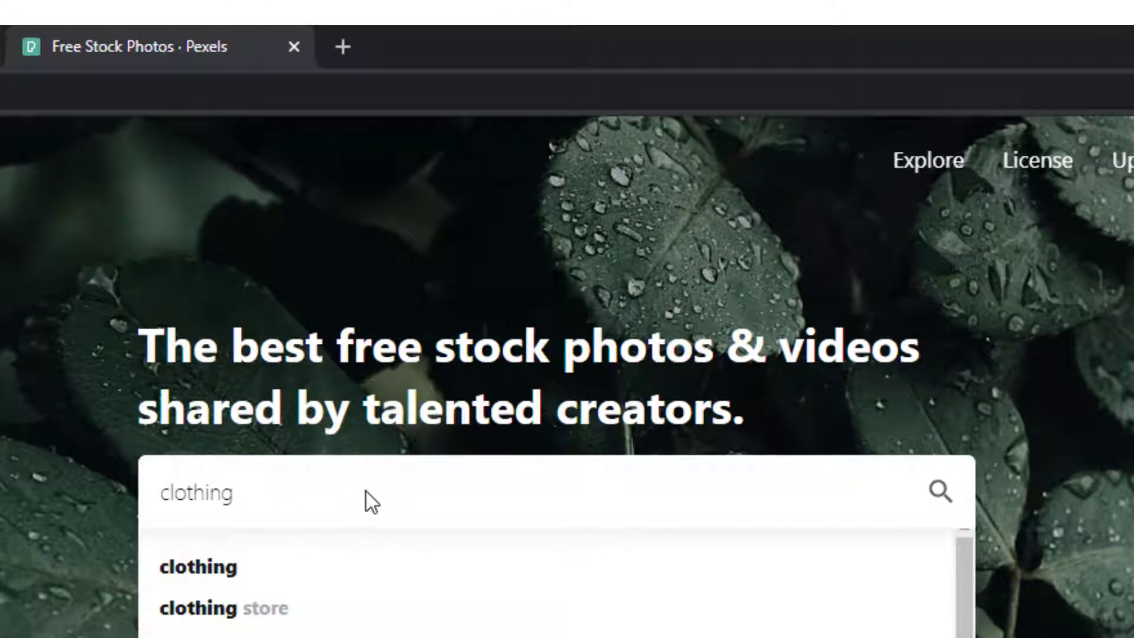
key("Return")
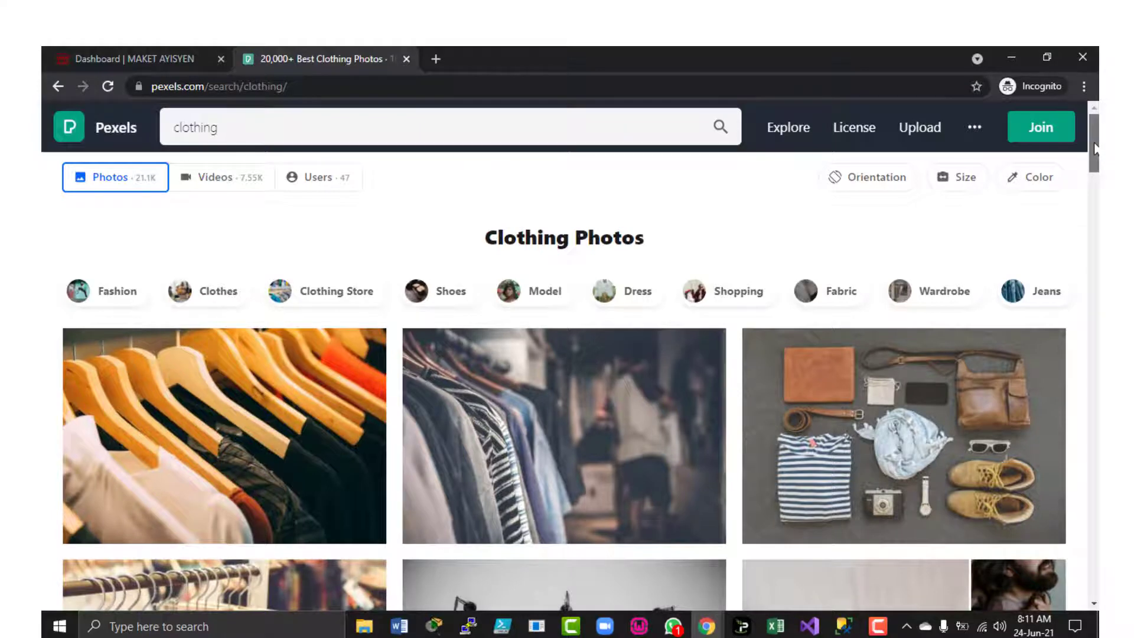
Download the photo of clothes on wooden hangers at a custom size of 625 x 300 pixels.
mouse_move(1091, 149)
left_mouse_down()
mouse_move(1090, 197)
mouse_move(1089, 145)
left_mouse_up()
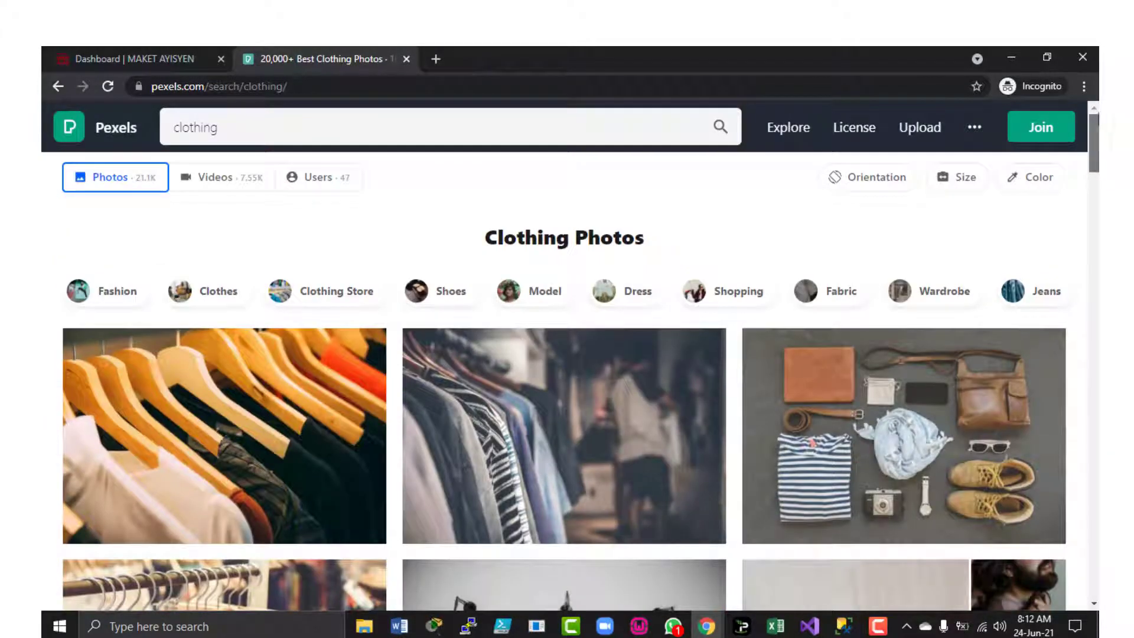
left_click(245, 443)
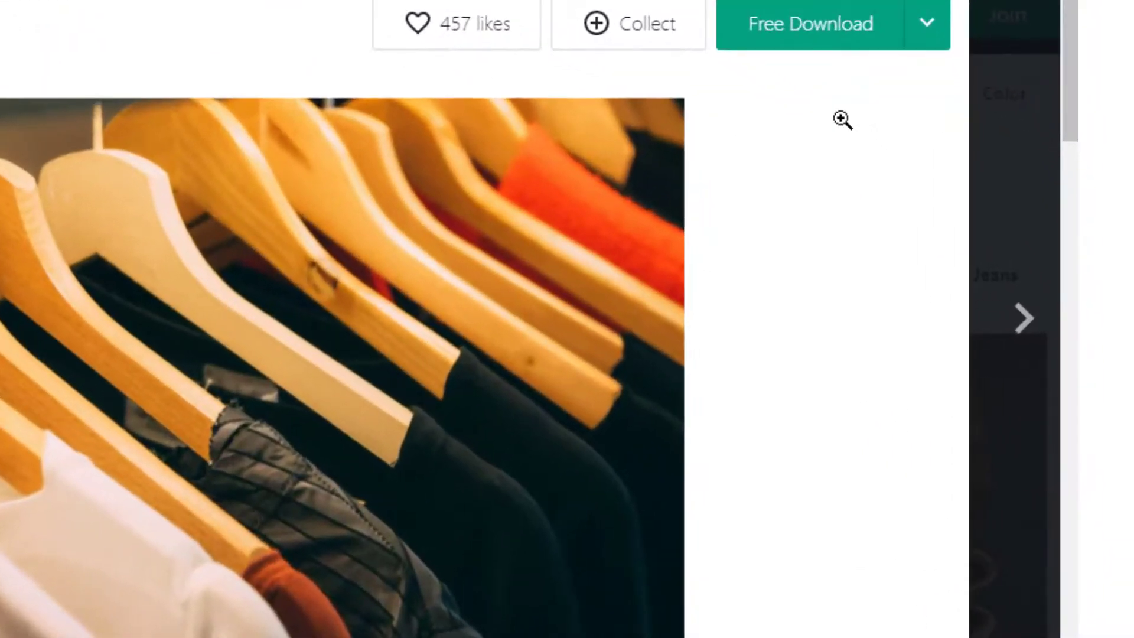
left_click(934, 26)
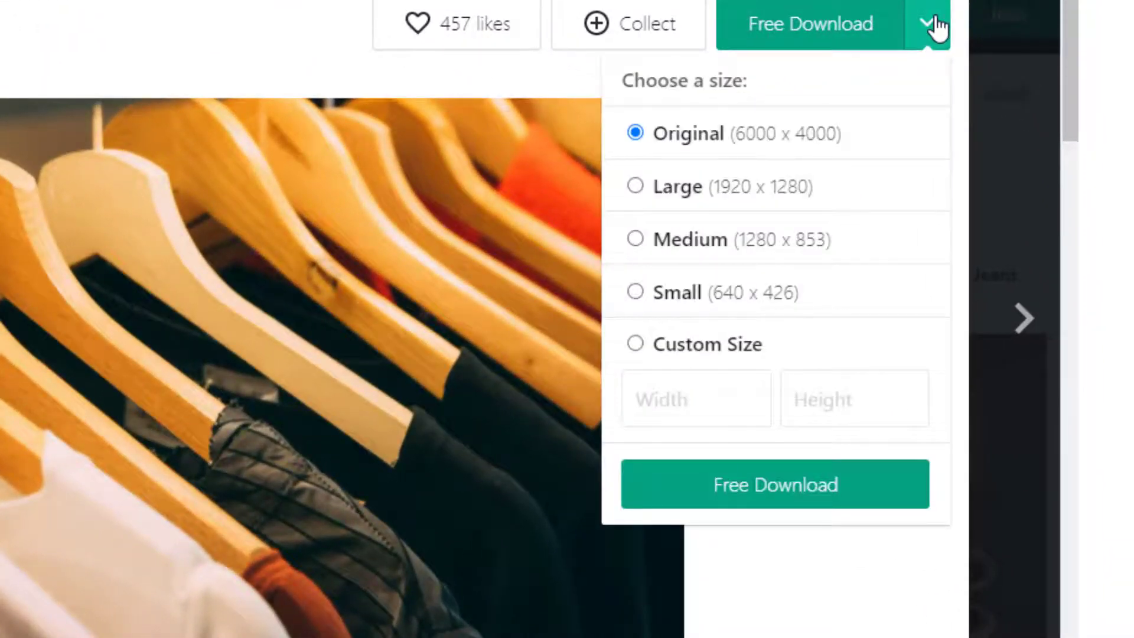
left_click(637, 343)
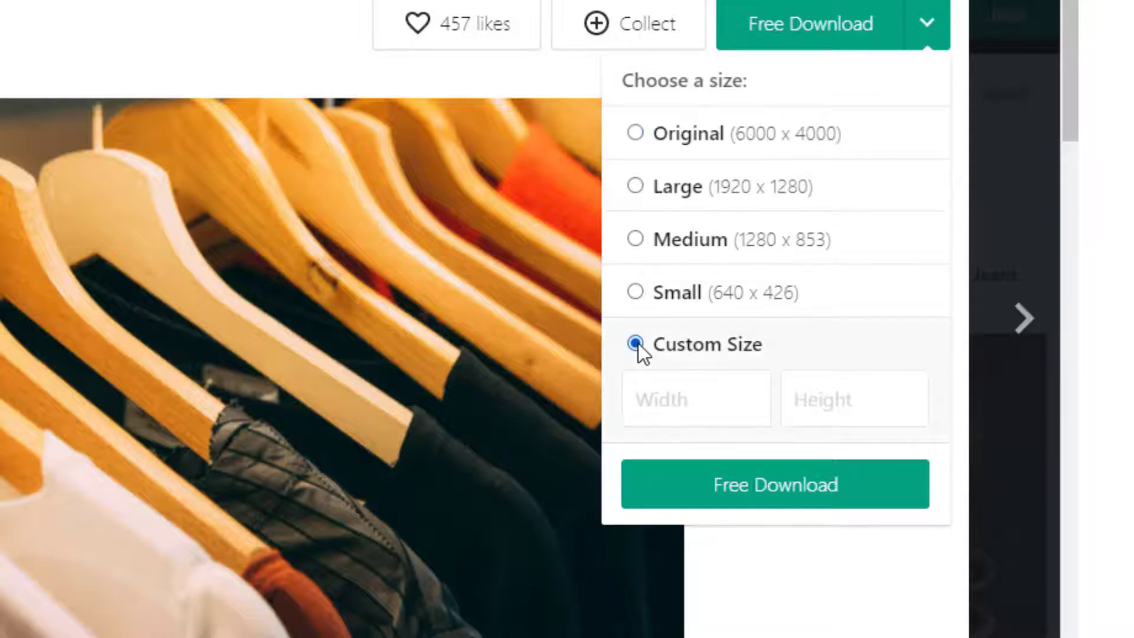
left_click(659, 389)
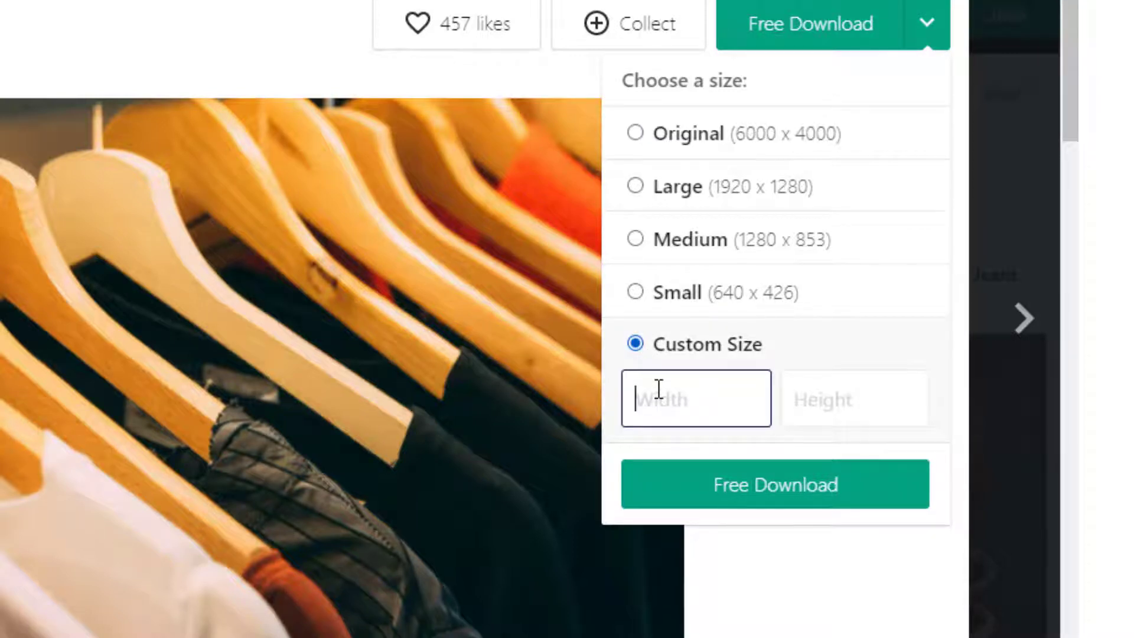
type("625")
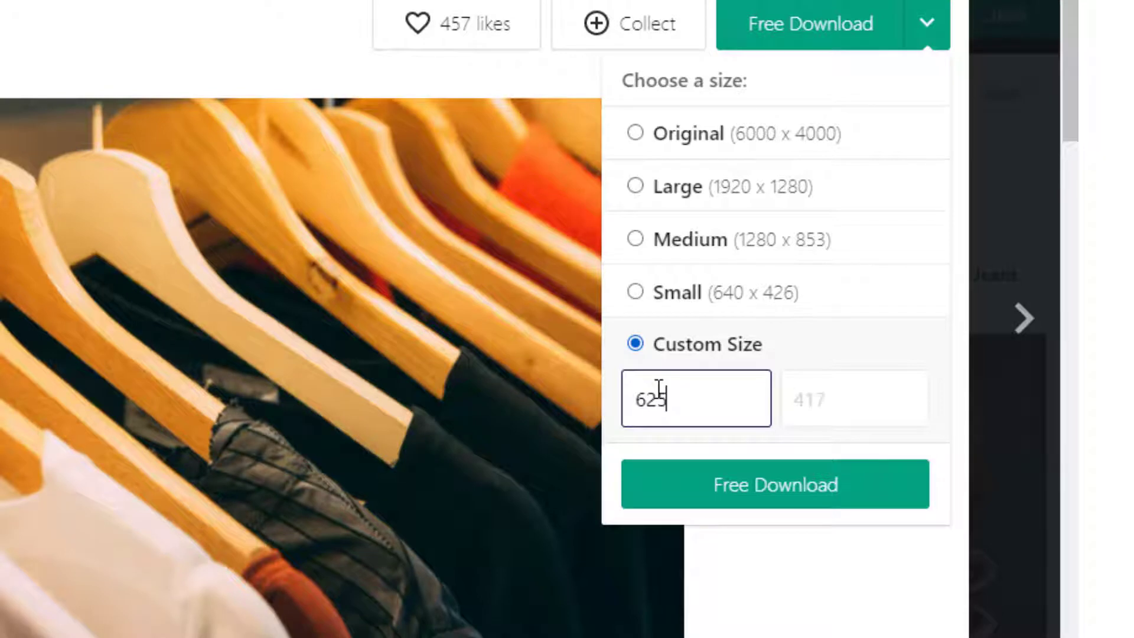
left_click(815, 395)
type("300")
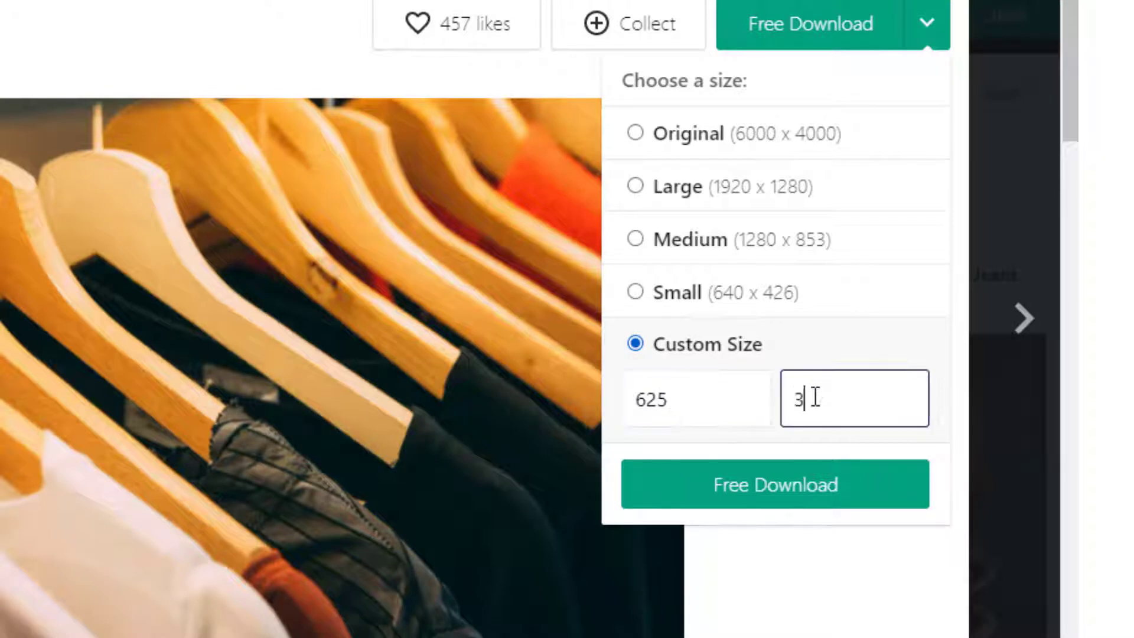
left_click(784, 485)
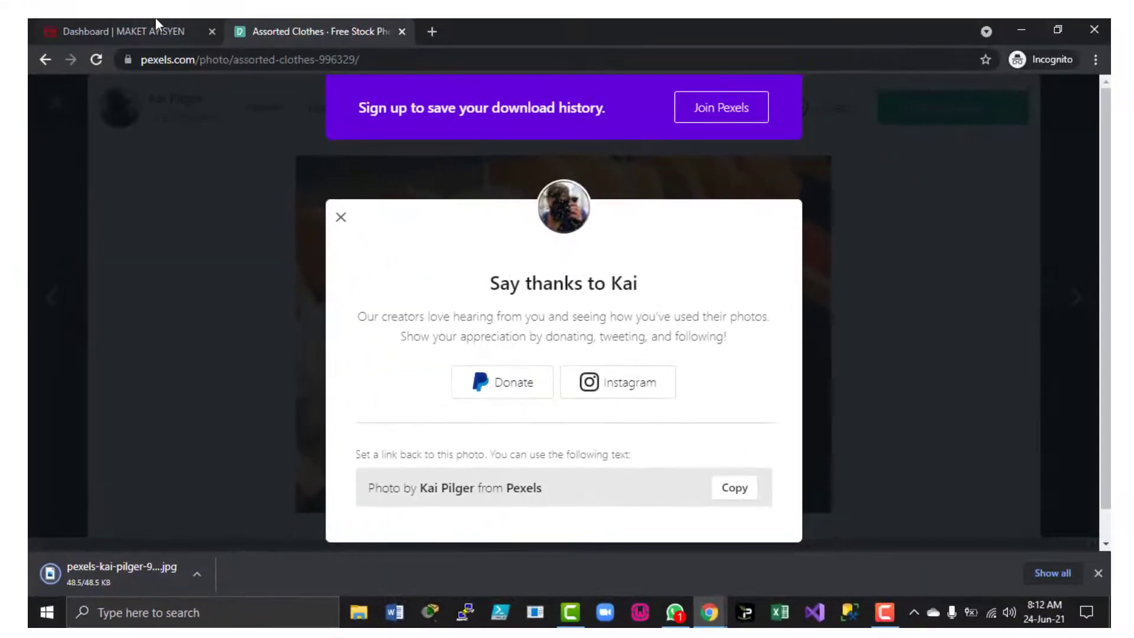
Switch back to the Maket Ayisyen store settings and upload the downloaded clothes-hanger photo for the store banner.
left_click(153, 22)
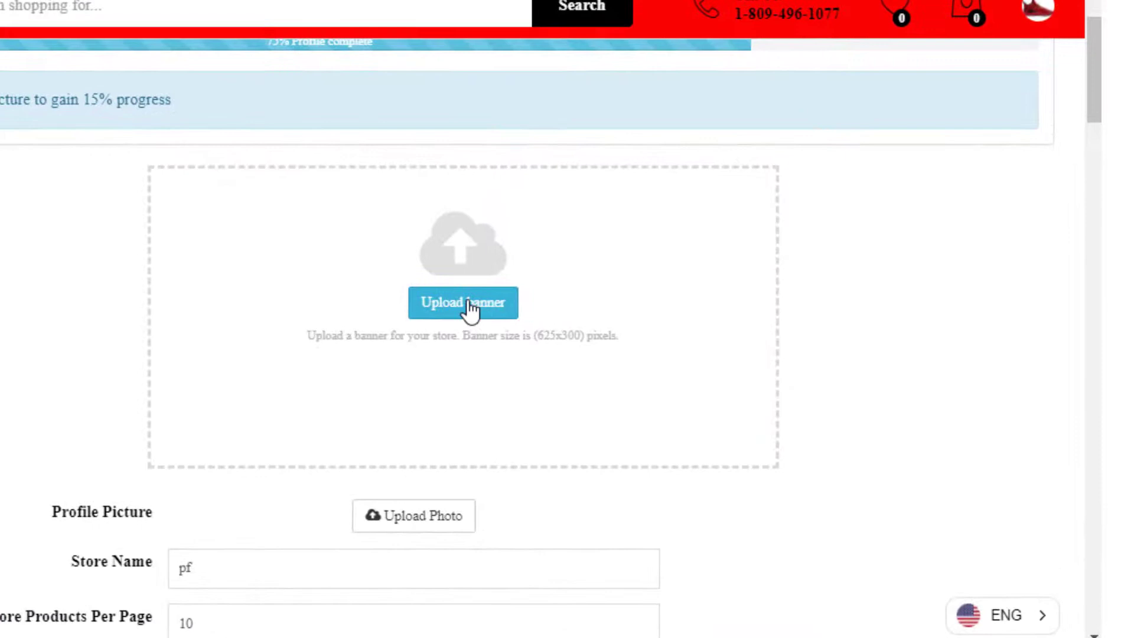
left_click(470, 308)
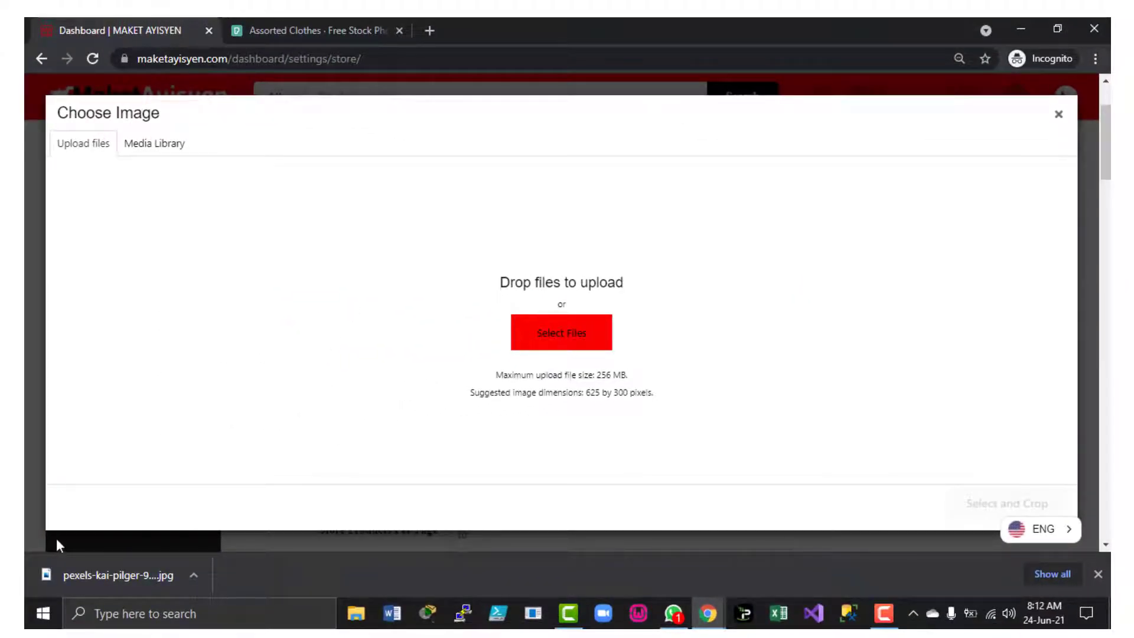
left_click_drag(76, 571, 569, 314)
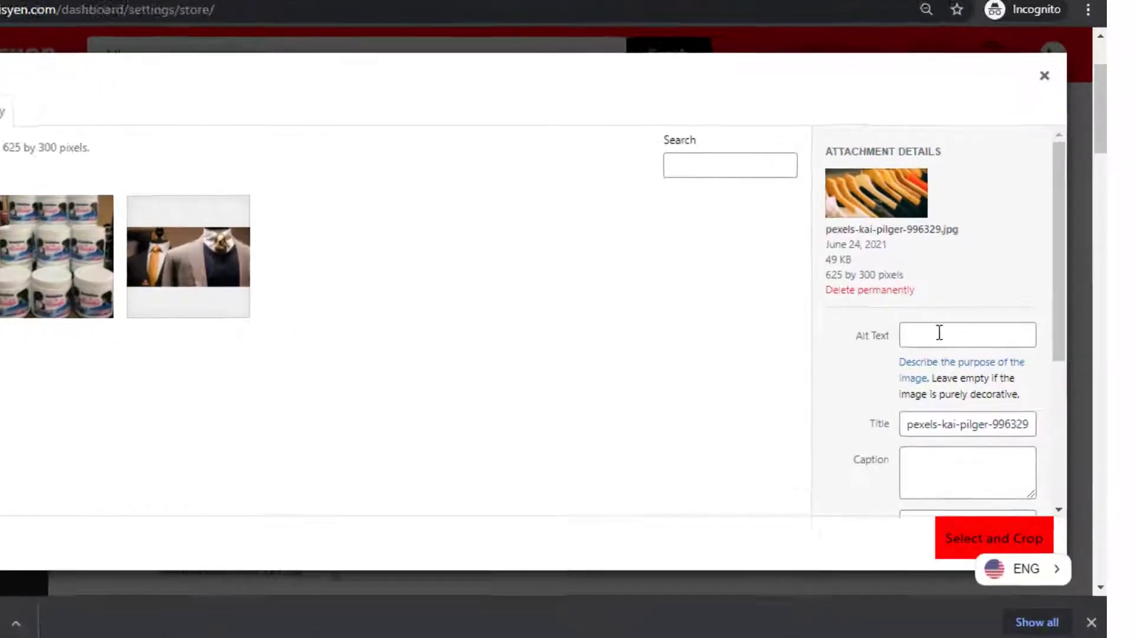
Give the uploaded image the alt text "pf store banner", then crop it at its full extent and apply it as the store banner.
left_click(939, 332)
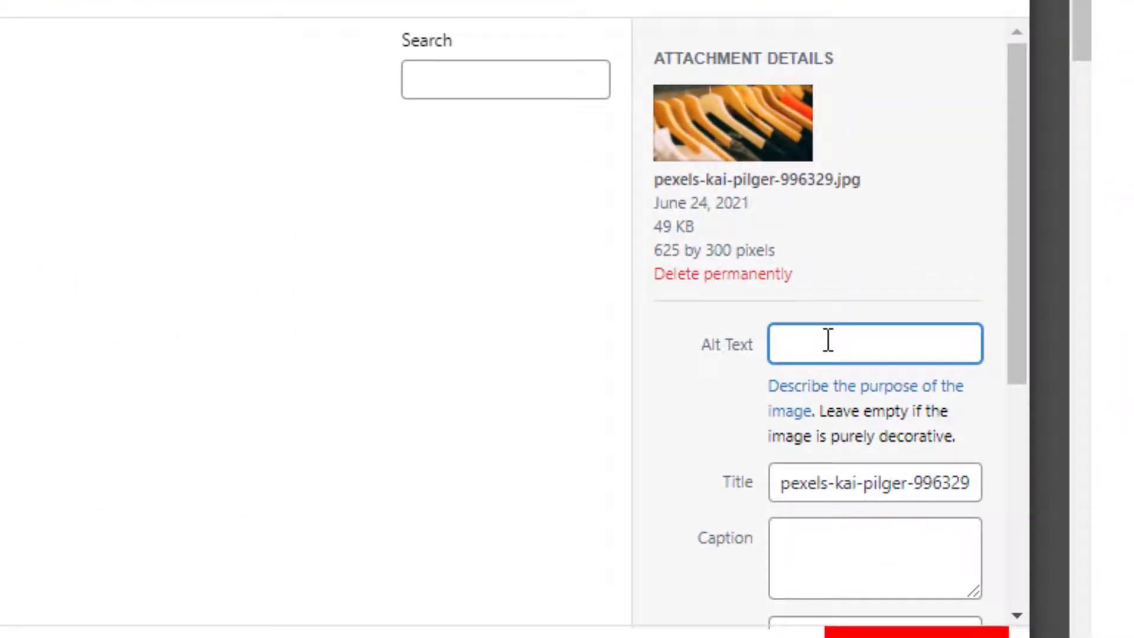
type("pf store banner")
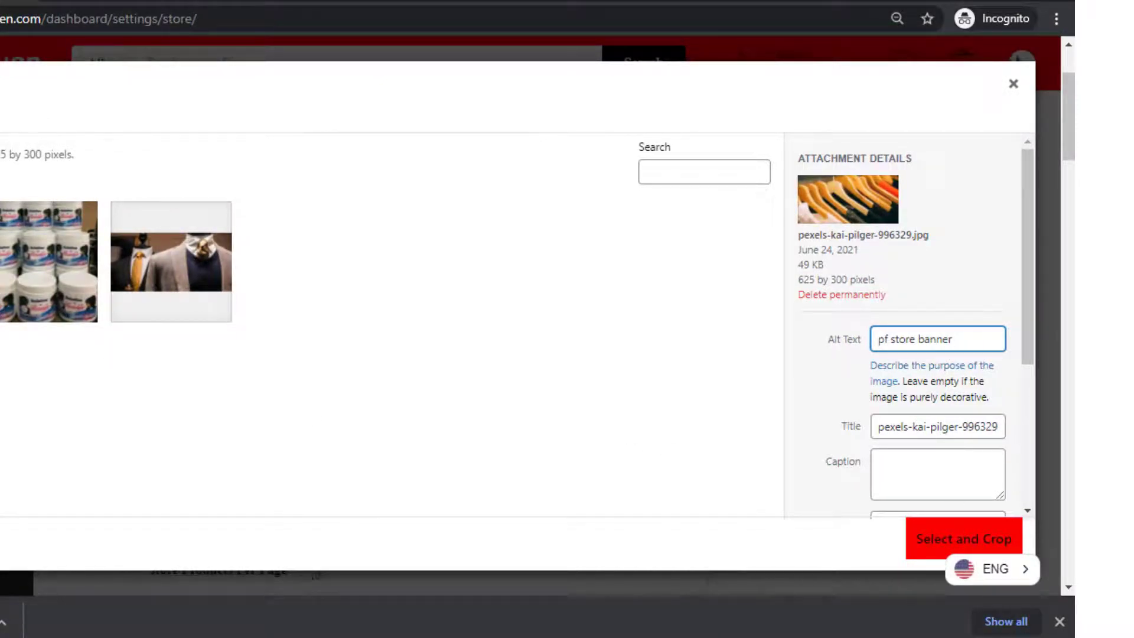
left_click(955, 537)
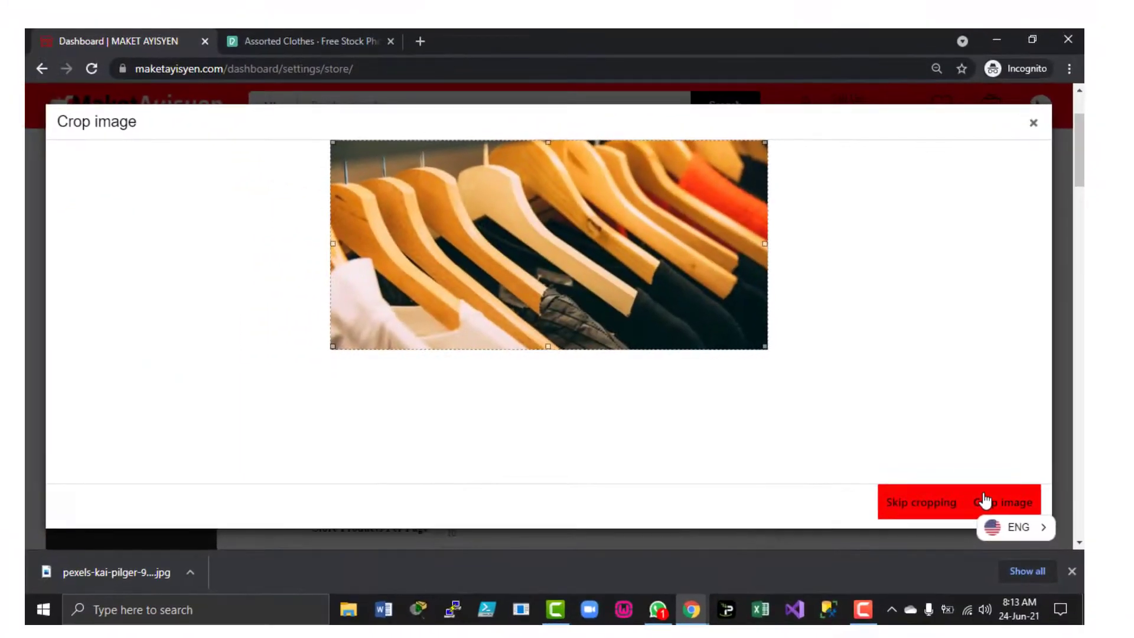
left_click(984, 500)
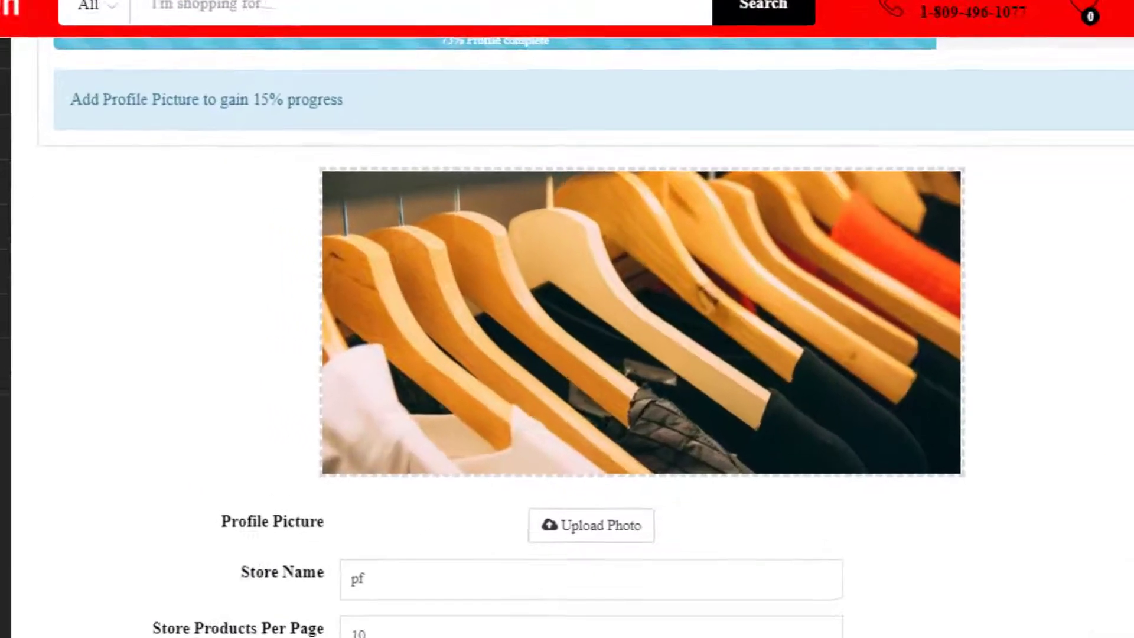
scroll(567, 355, "down", 3)
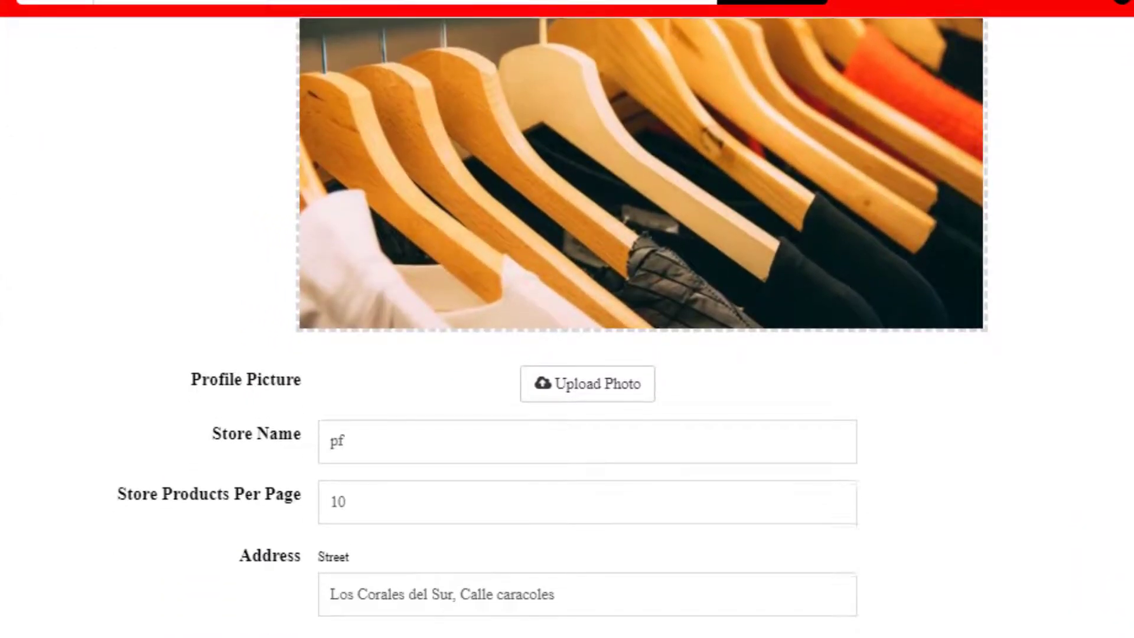
Review the applied store banner, the profile completion progress, the profile picture setting and the account menu.
scroll(567, 354, "down", 1)
scroll(567, 354, "down", 1)
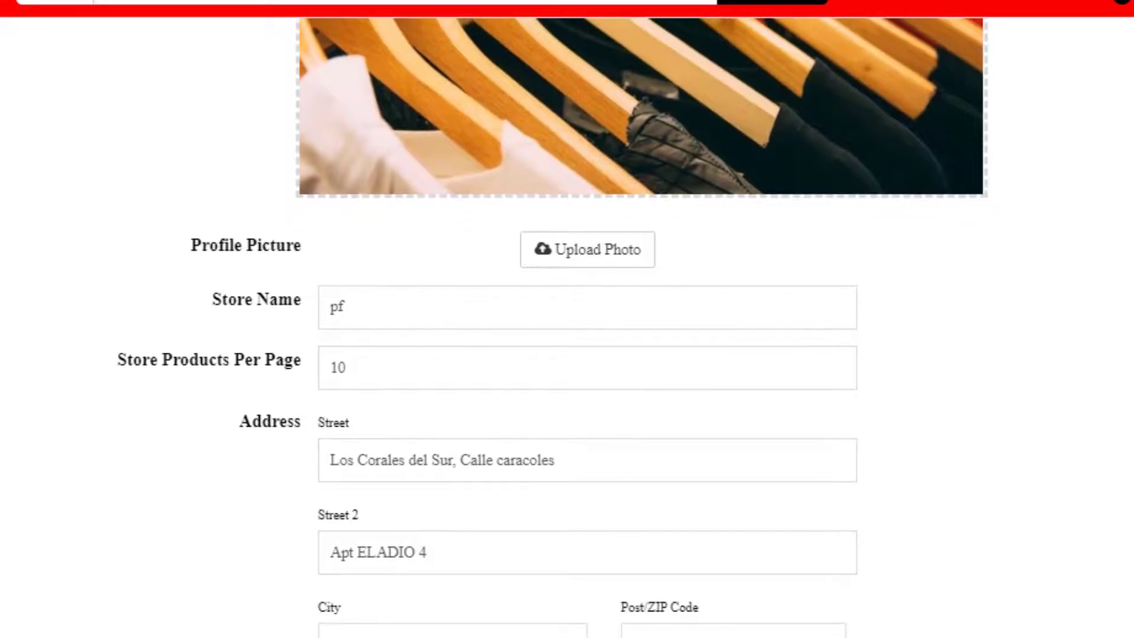
scroll(566, 354, "down", 1)
scroll(566, 354, "up", 7)
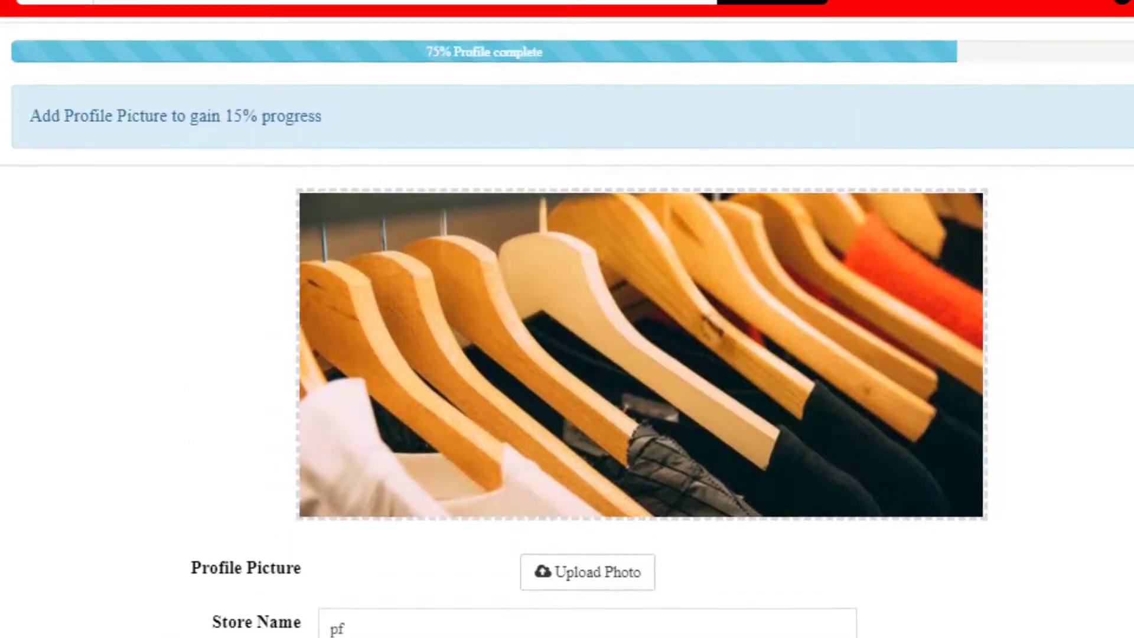
scroll(566, 354, "up", 1)
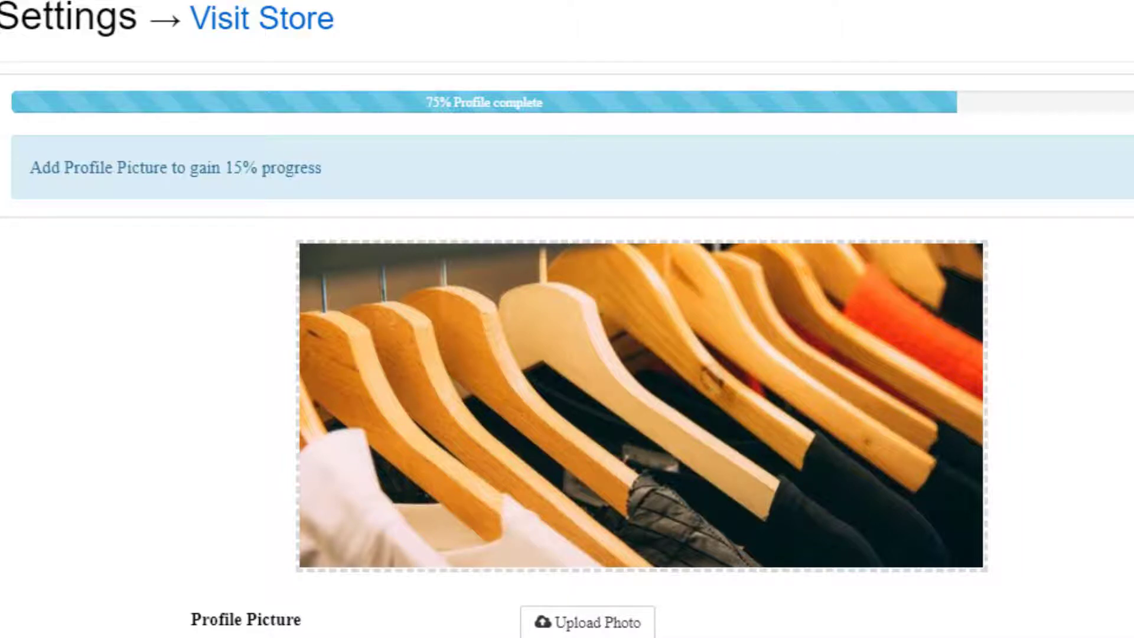
scroll(618, 347, "down", 5)
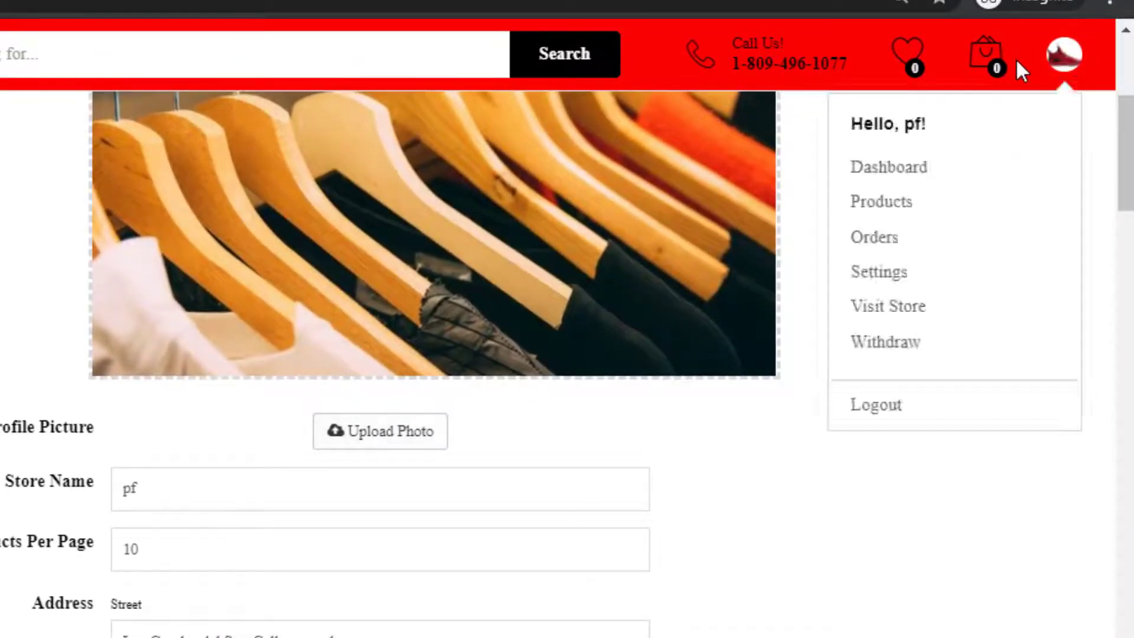
mouse_move(1067, 56)
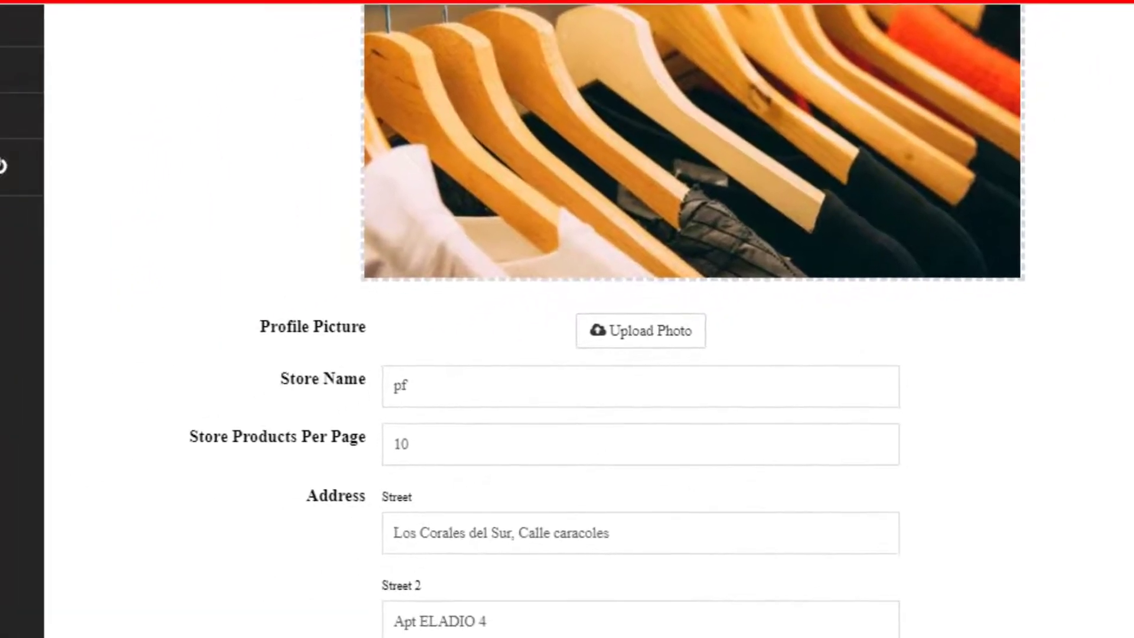
Review the store name, street address and products-per-page fields in the store settings.
scroll(507, 354, "down", 3)
scroll(641, 354, "down", 2)
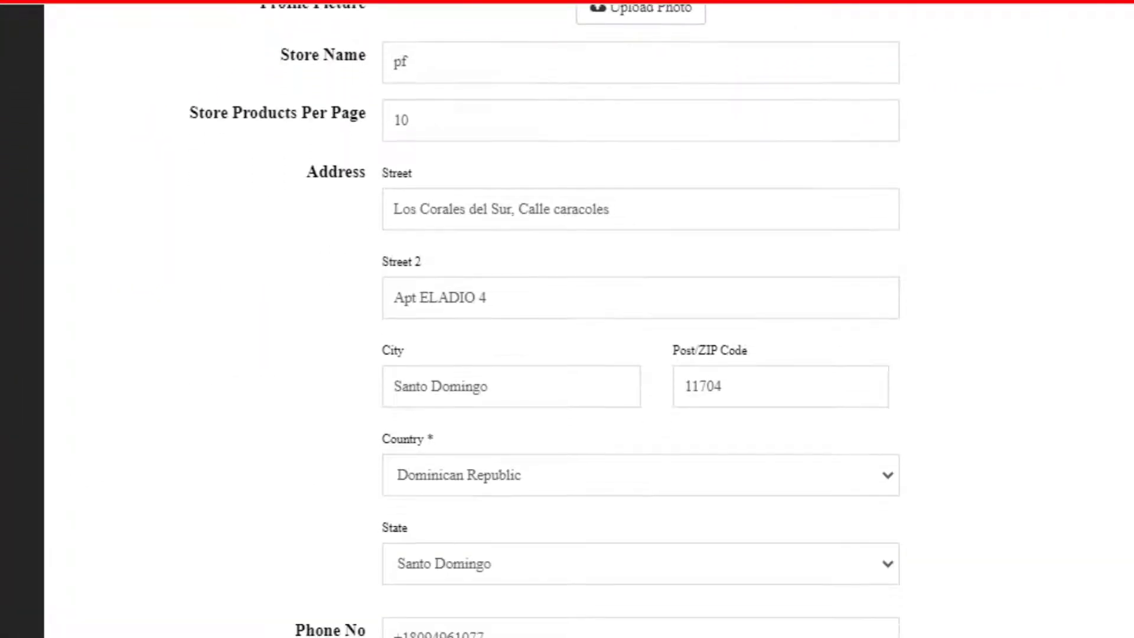
left_click(631, 208)
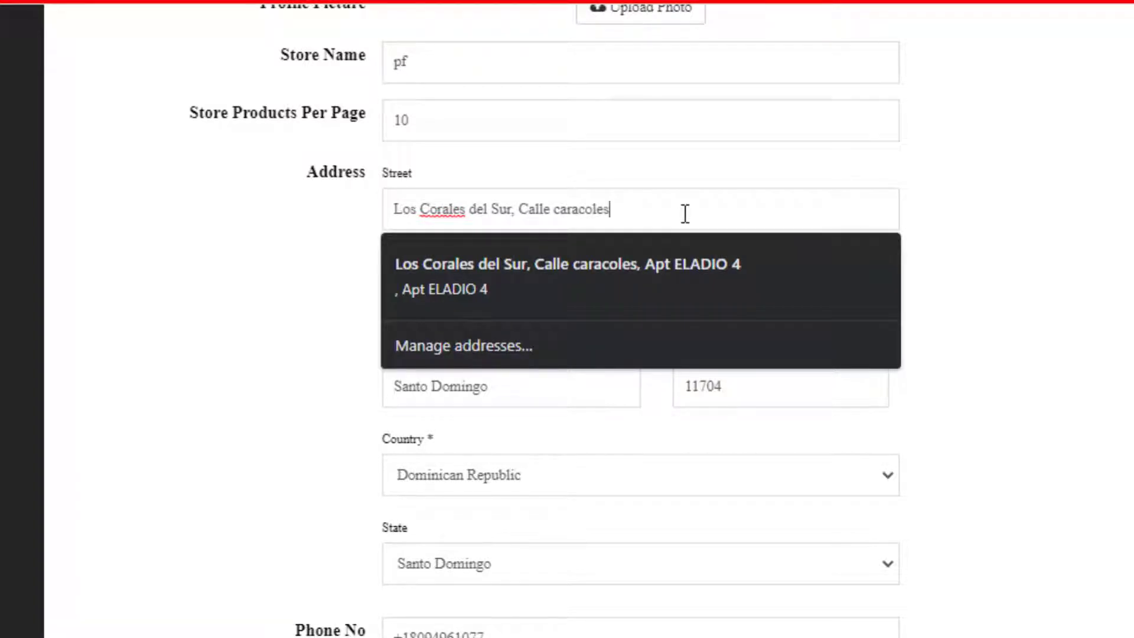
left_click(450, 57)
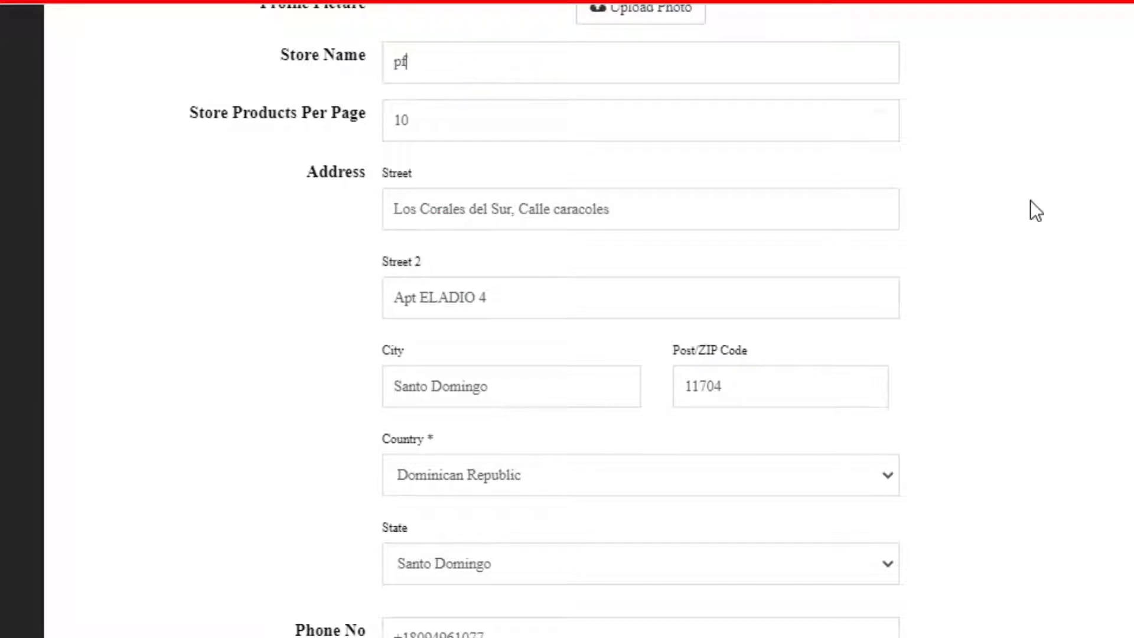
scroll(640, 318, "up", 3)
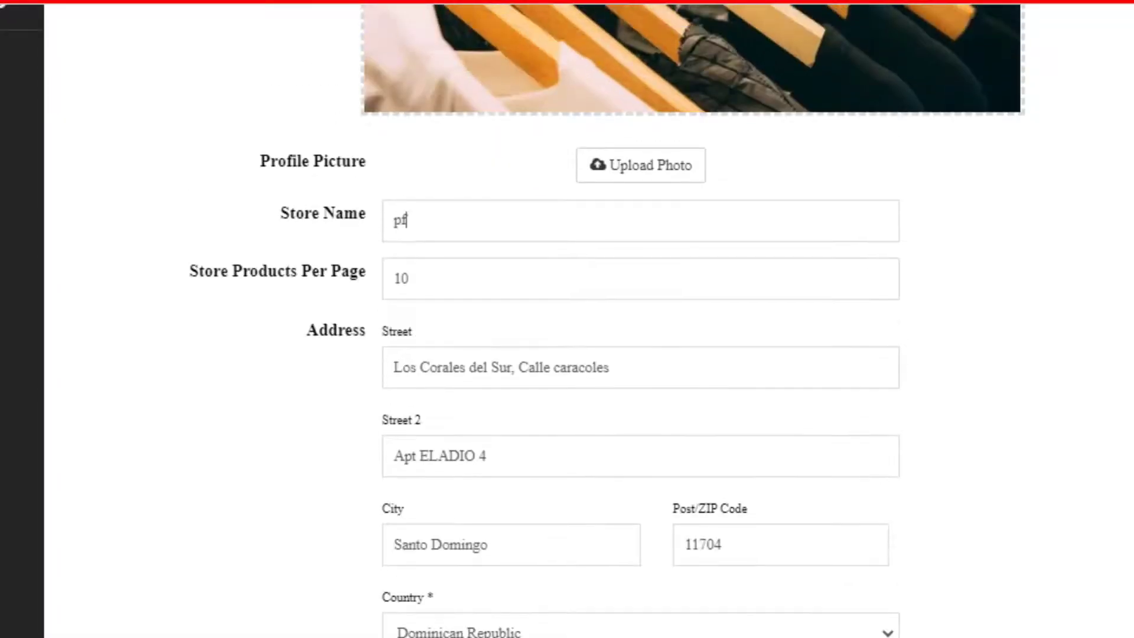
scroll(640, 319, "down", 3)
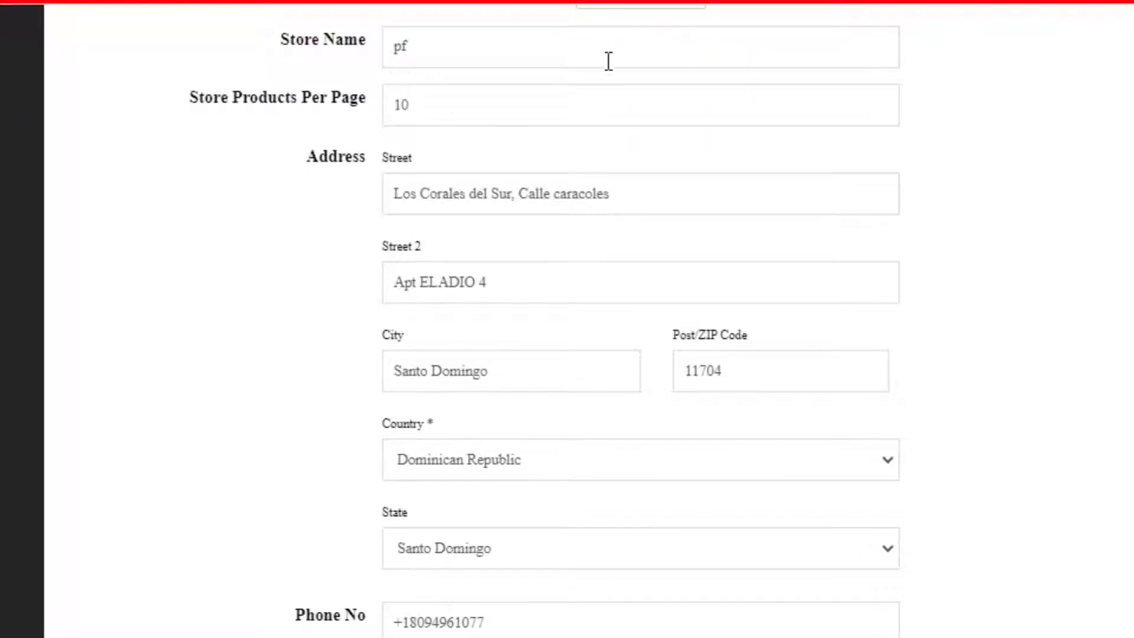
left_click(457, 118)
scroll(640, 331, "down", 1)
scroll(640, 331, "up", 1)
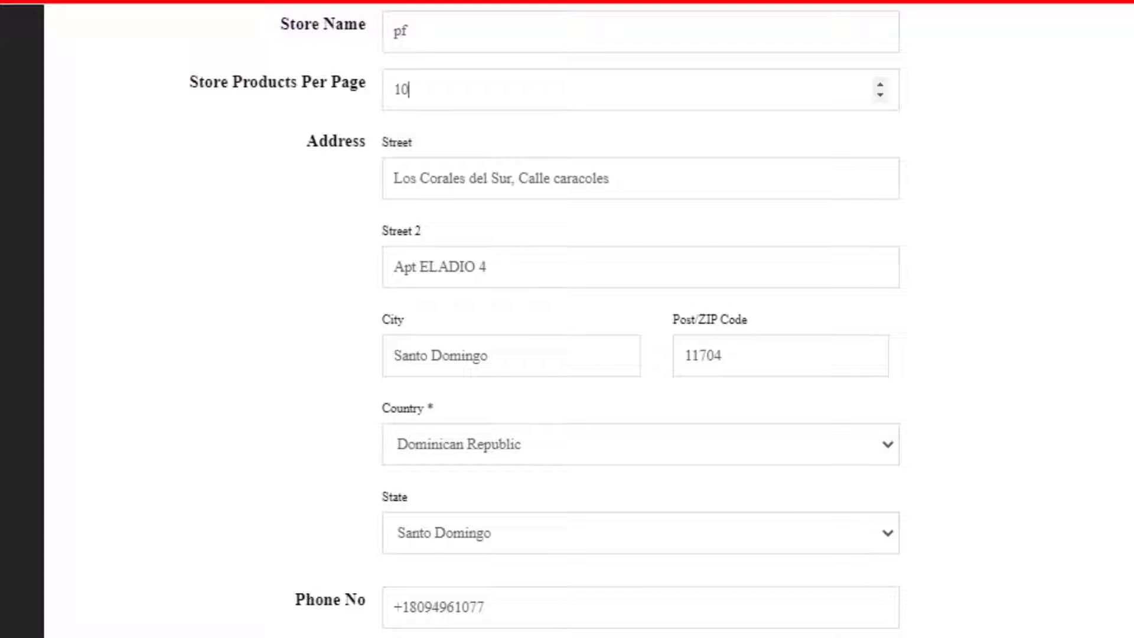
Check the store's address details, including street, city, postal code, country and state.
scroll(566, 319, "down", 2)
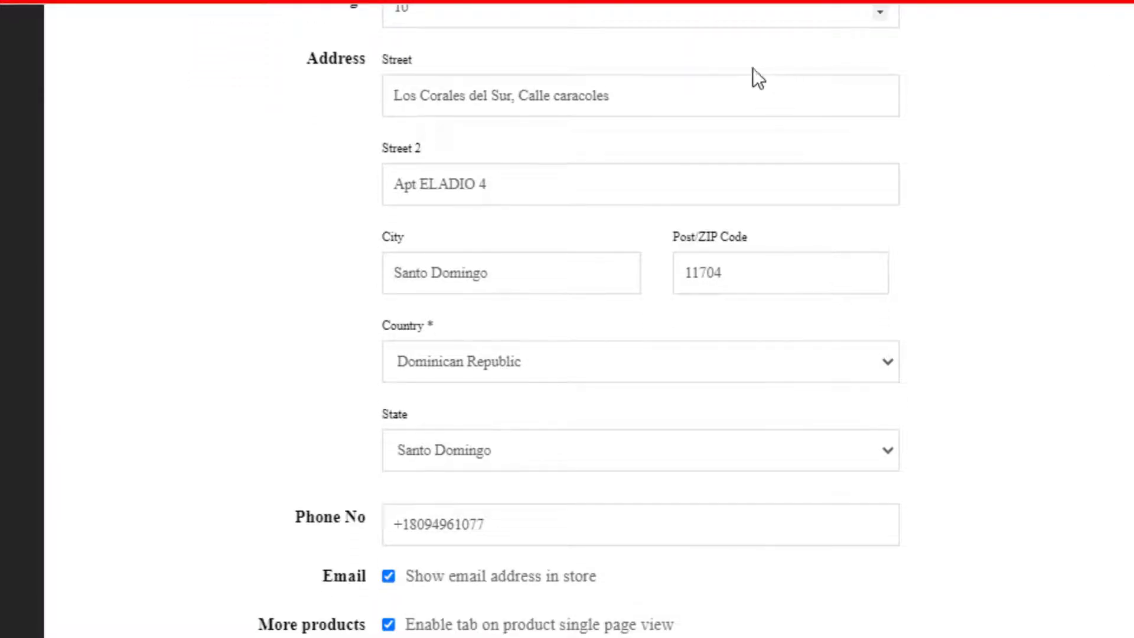
left_click(644, 95)
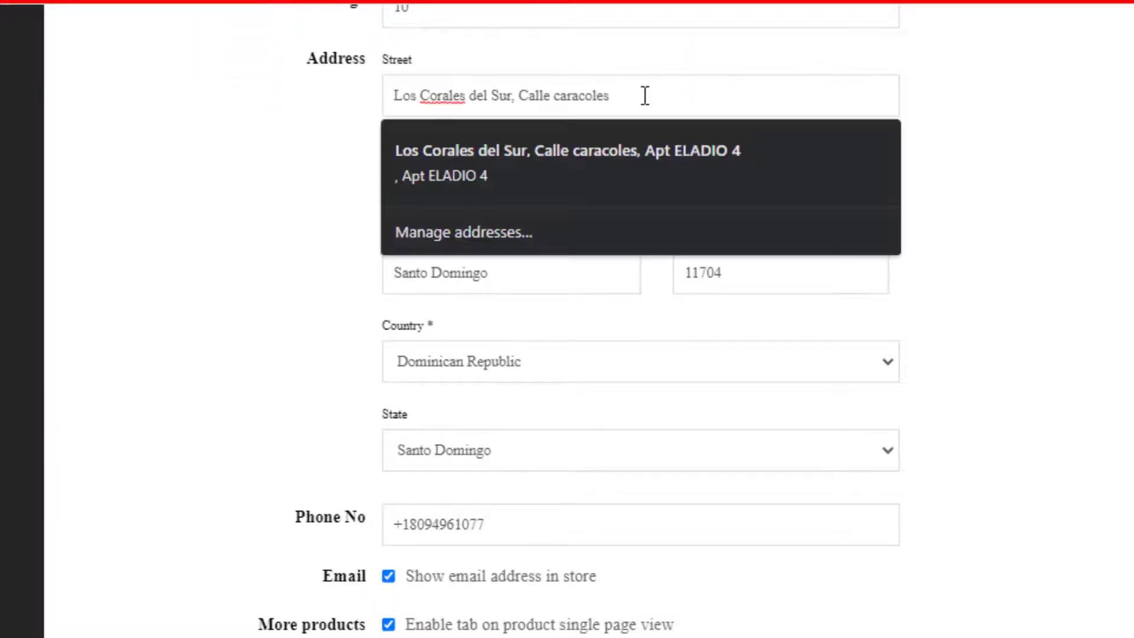
left_click(690, 158)
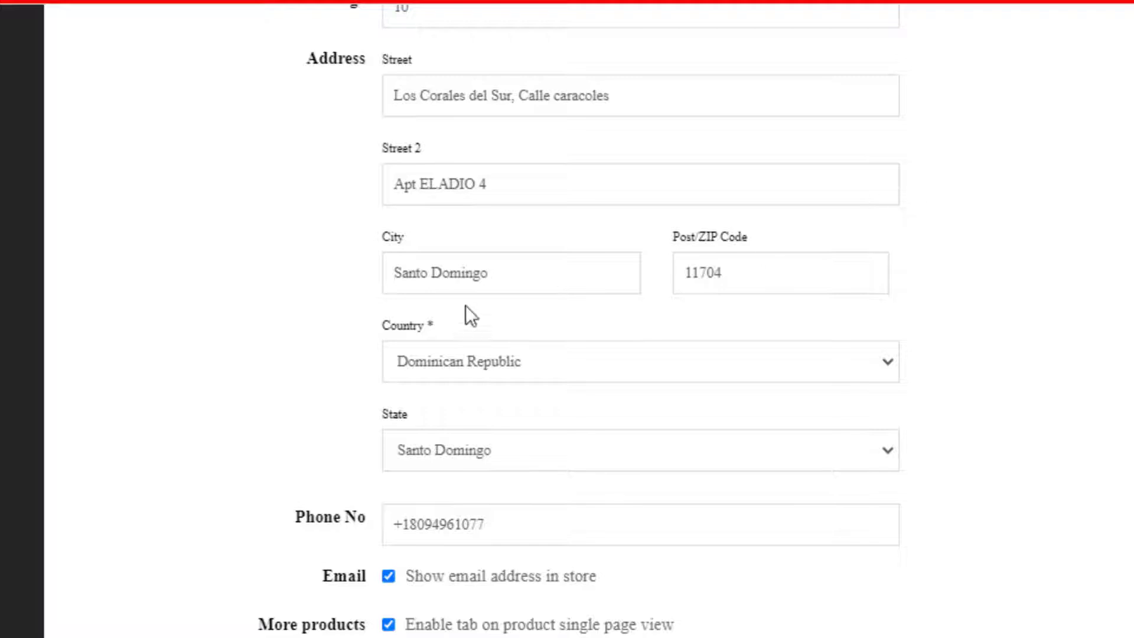
left_click(514, 273)
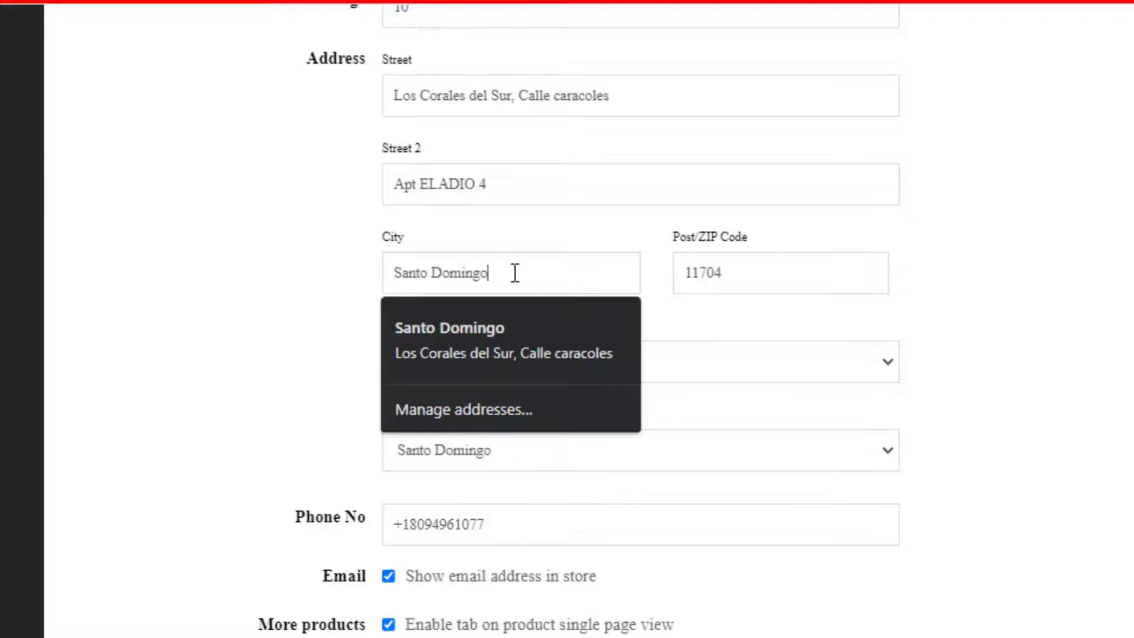
left_click(784, 264)
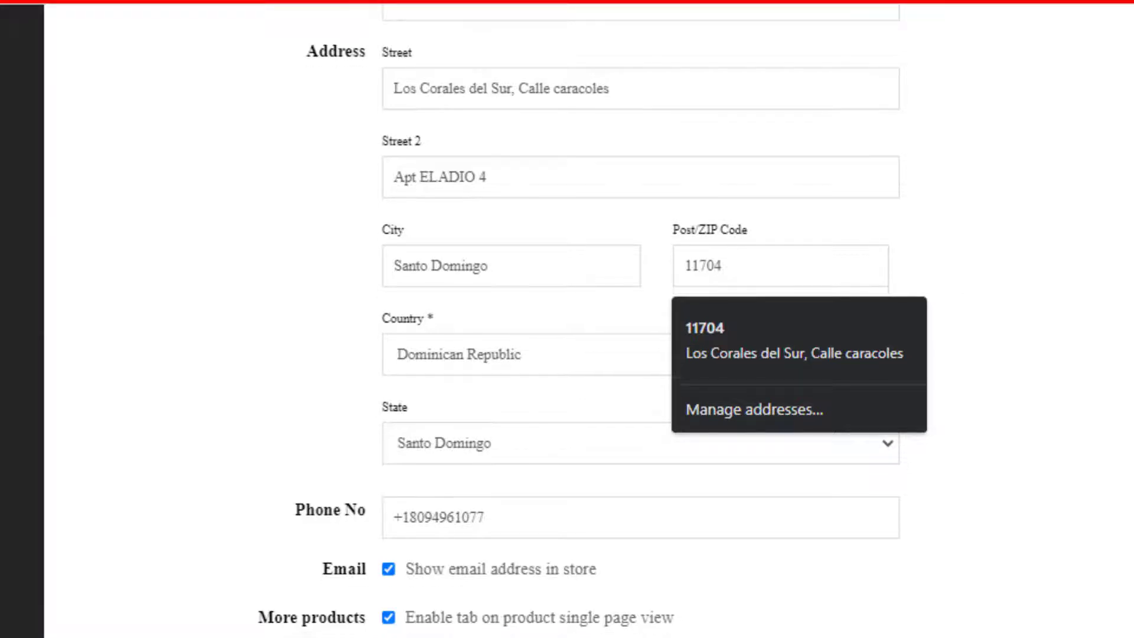
scroll(567, 319, "down", 2)
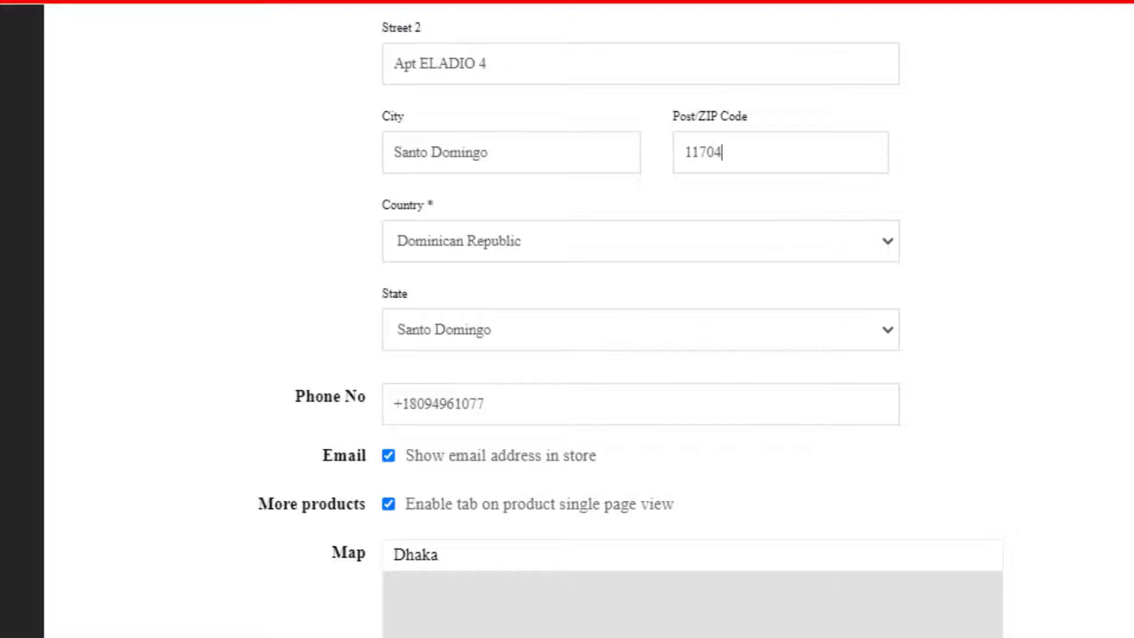
scroll(629, 319, "down", 2)
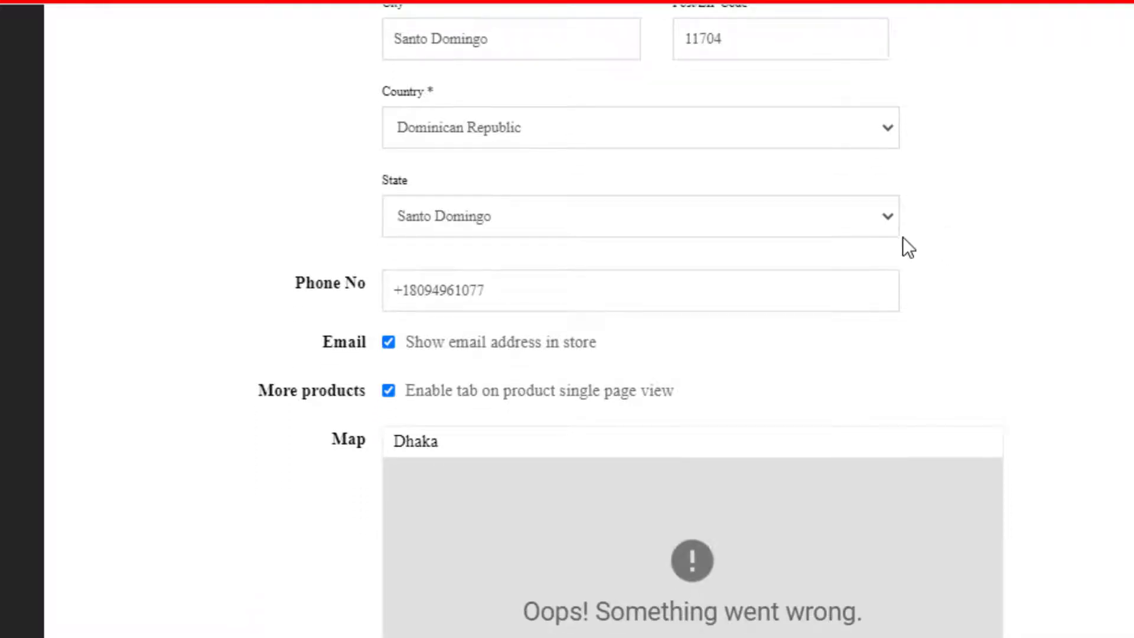
Examine the phone number, email display, More products, map, and terms and conditions settings down to the weekly opening hours.
left_click(620, 298)
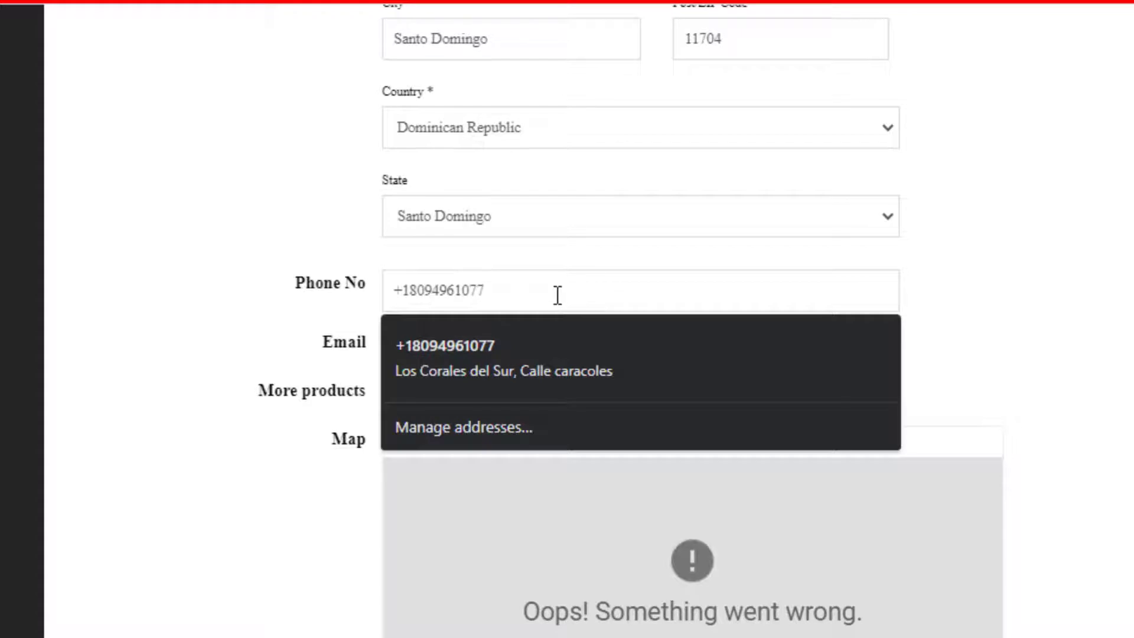
left_click(1045, 260)
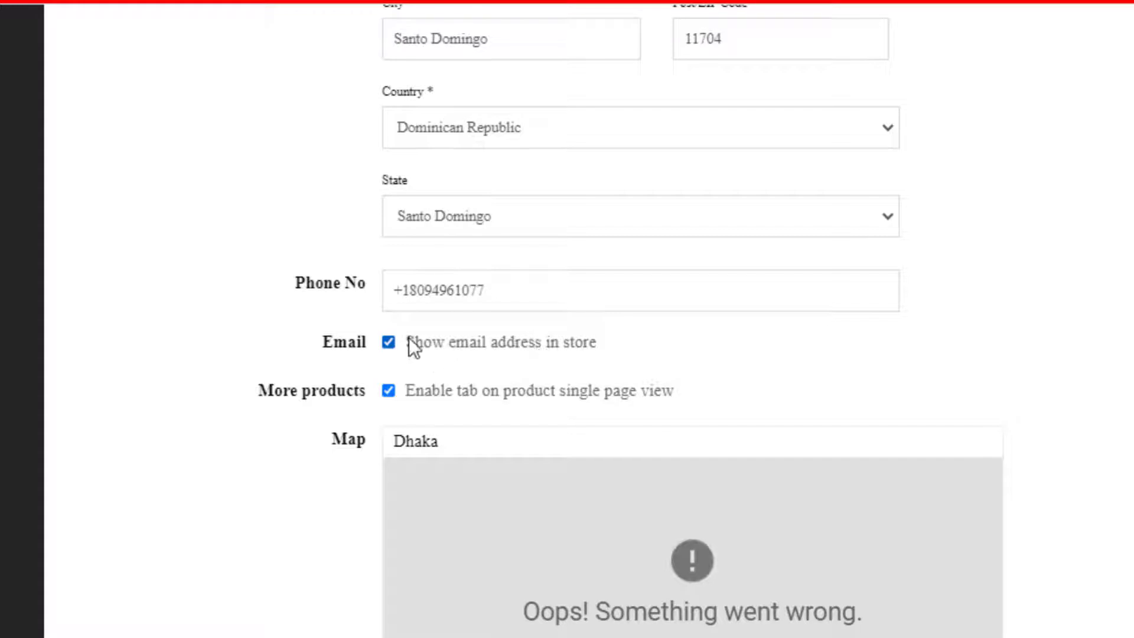
left_click_drag(408, 343, 579, 334)
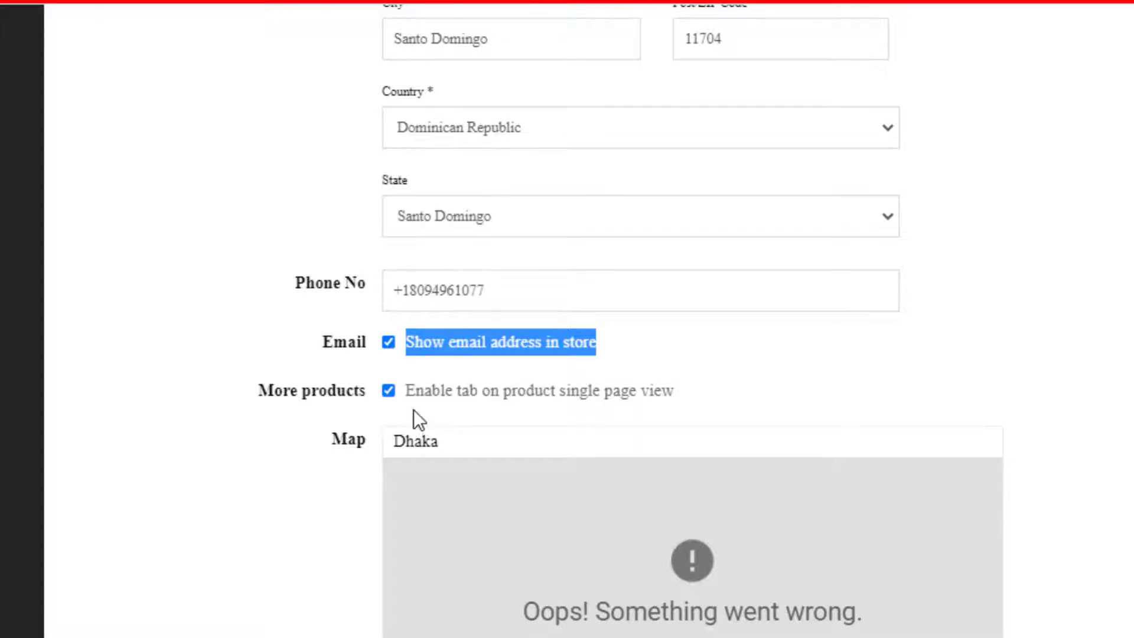
scroll(412, 417, "down", 2)
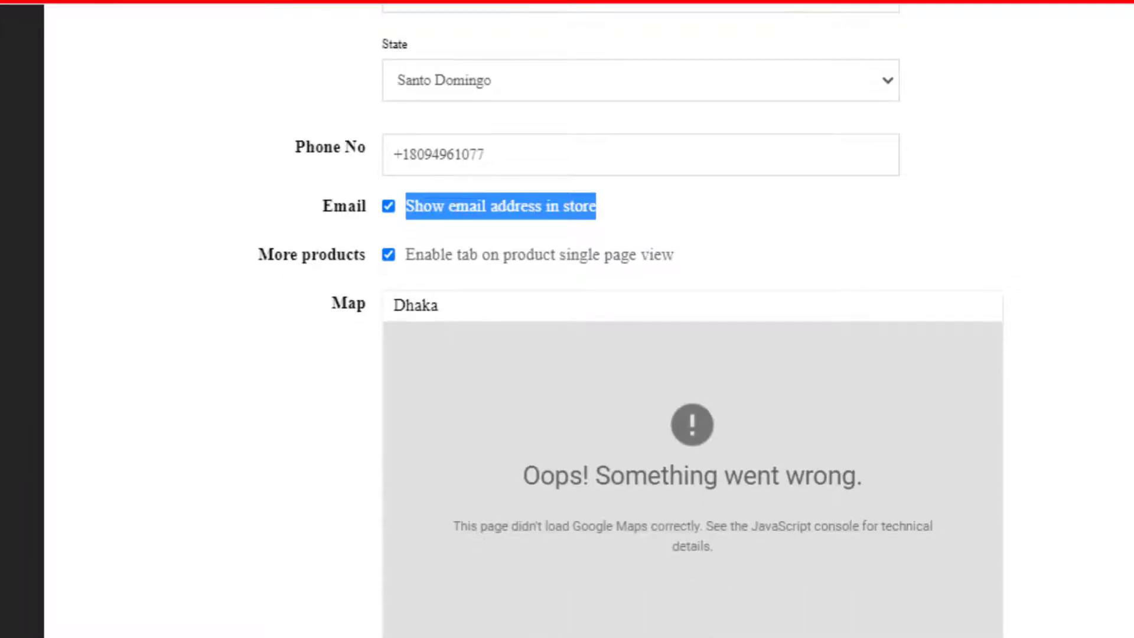
scroll(631, 321, "down", 2)
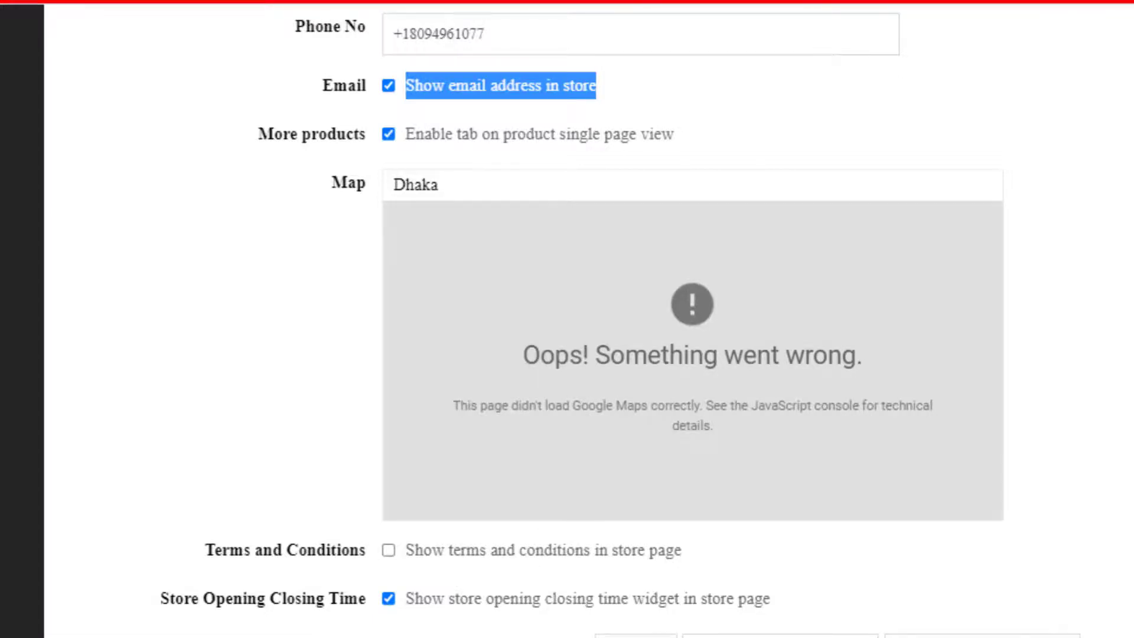
scroll(692, 354, "down", 4)
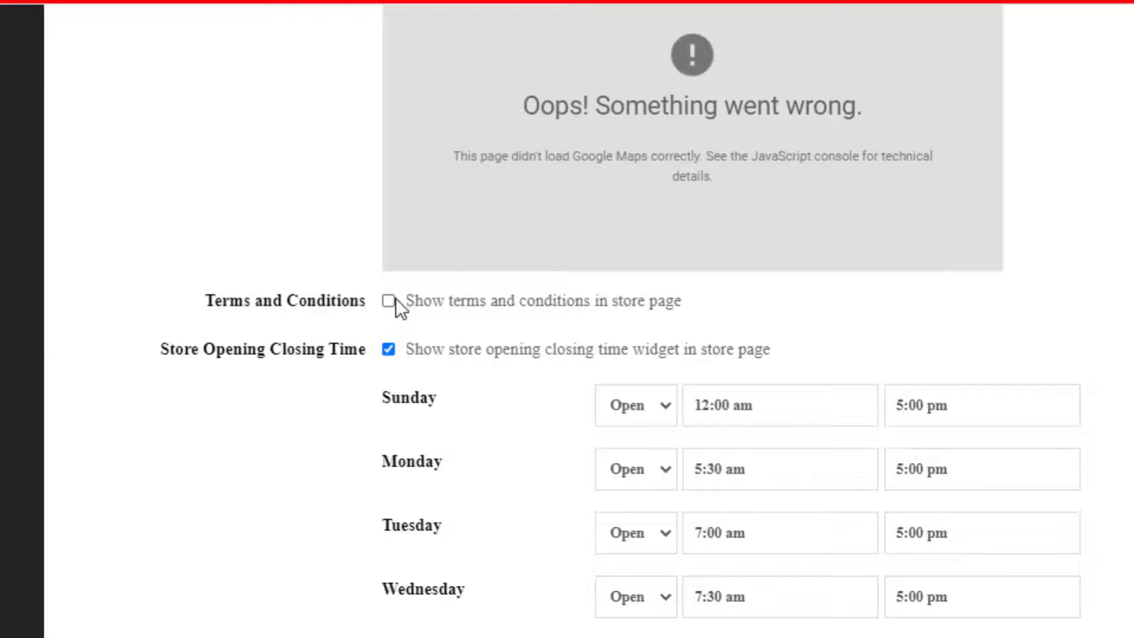
scroll(506, 206, "down", 2)
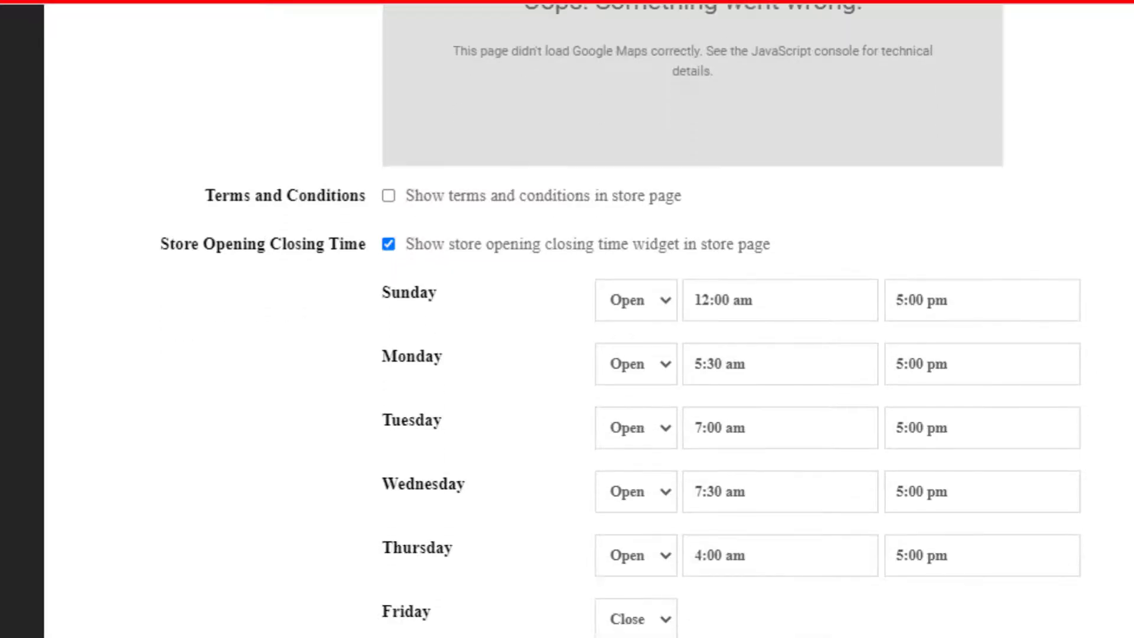
Turn off the store opening and closing time widget for the store page.
left_click(393, 244)
left_click(393, 244)
scroll(759, 245, "down", 2)
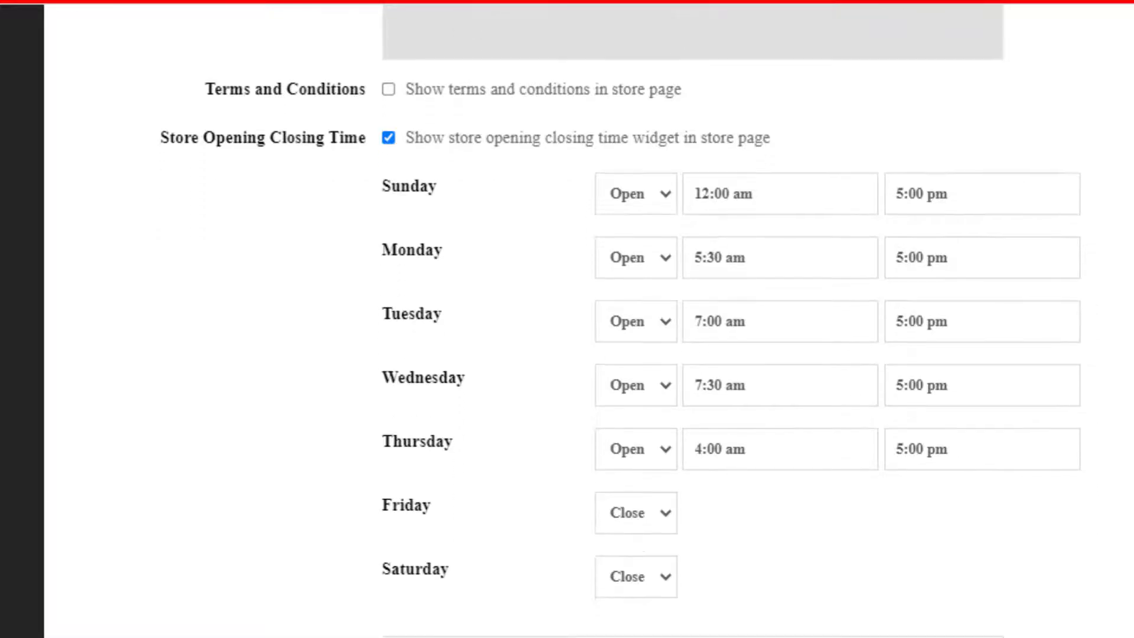
left_click(389, 138)
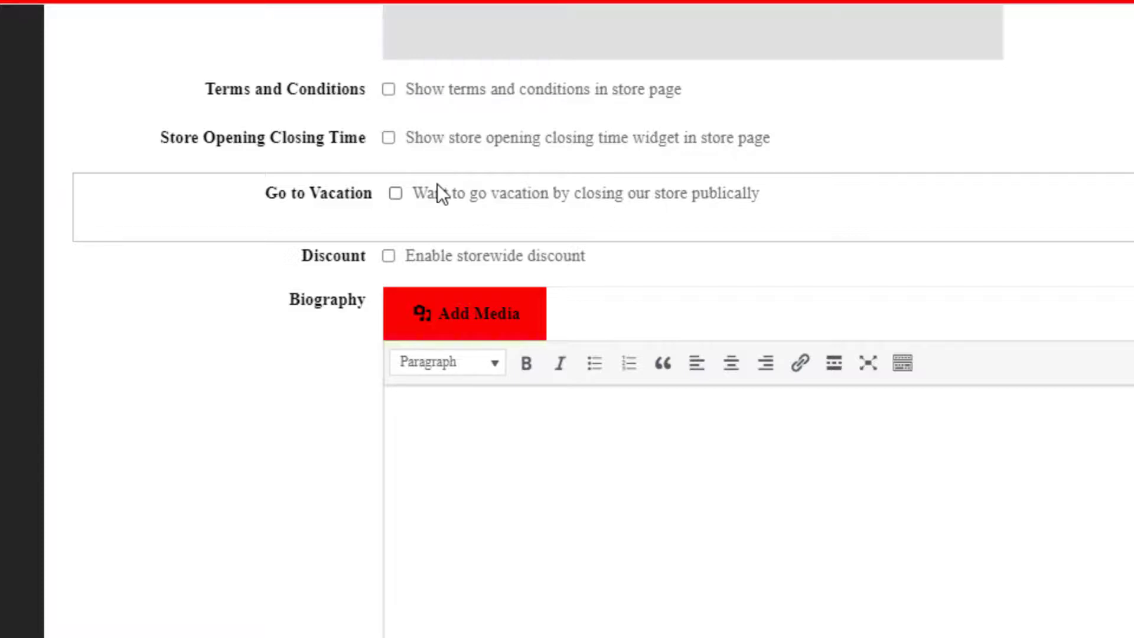
Enable the Go to Vacation option and set its closing style to Date Wise Close.
left_click(397, 193)
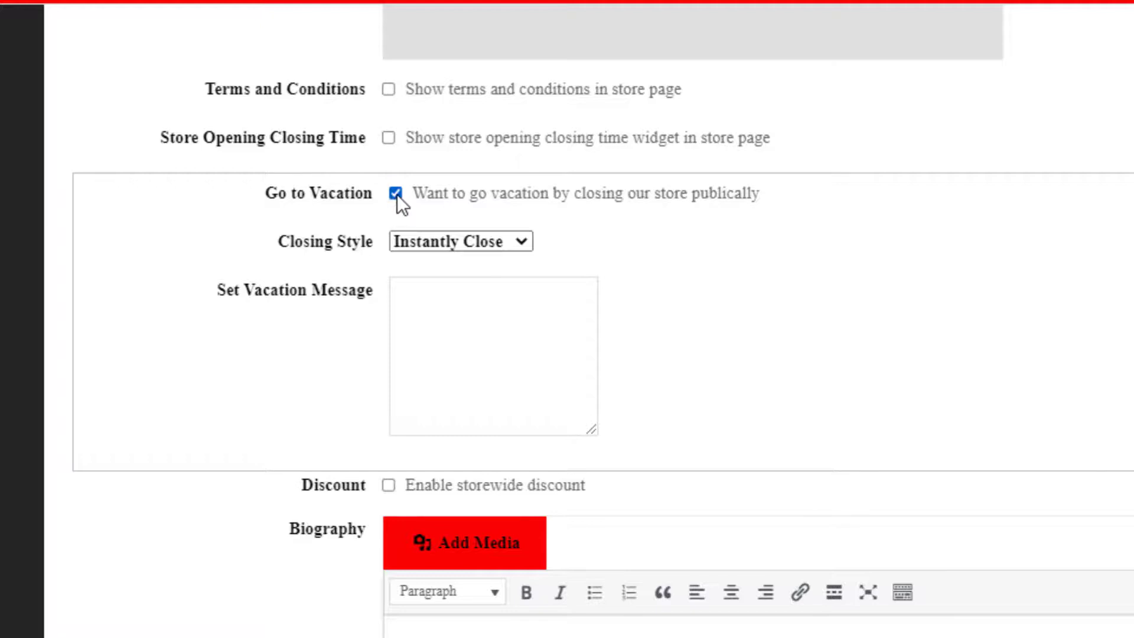
left_click(517, 239)
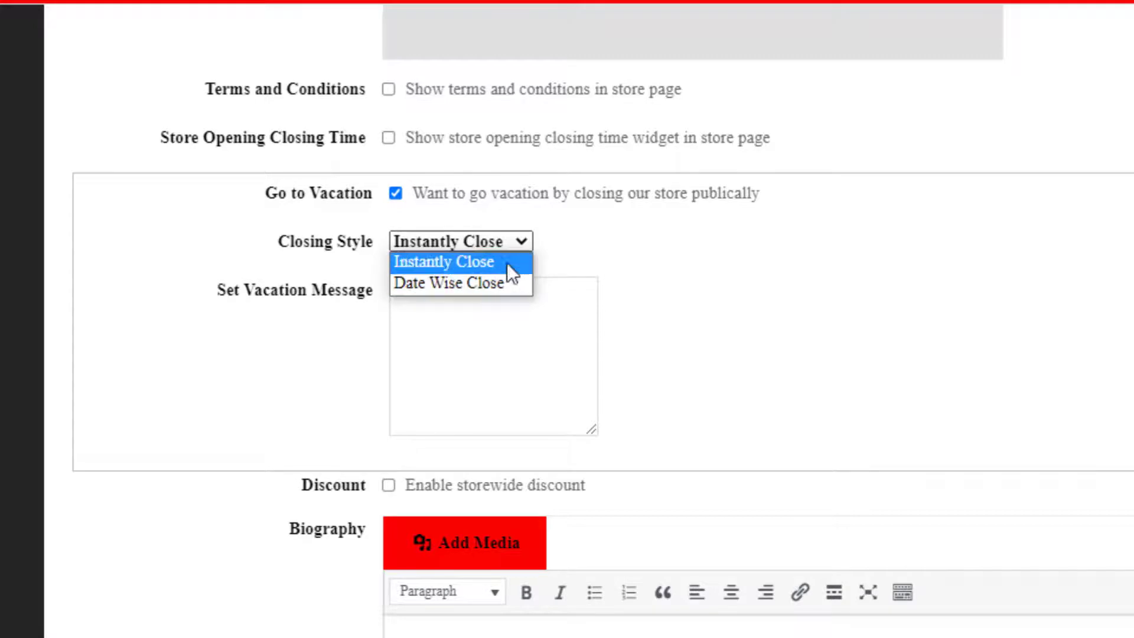
left_click(569, 239)
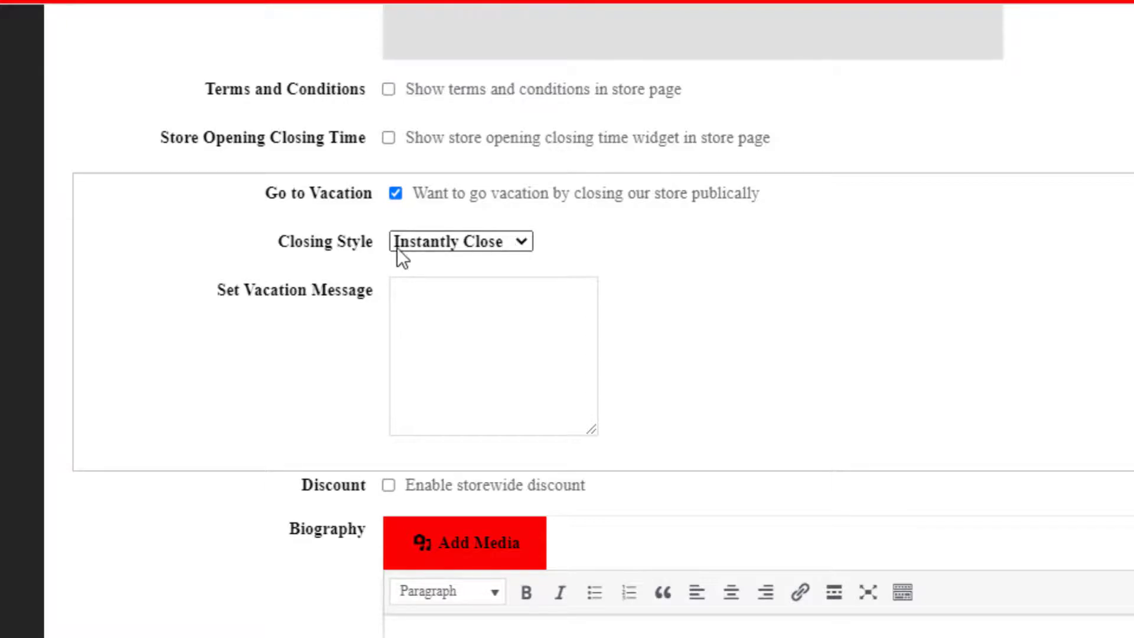
left_click(523, 242)
left_click(493, 283)
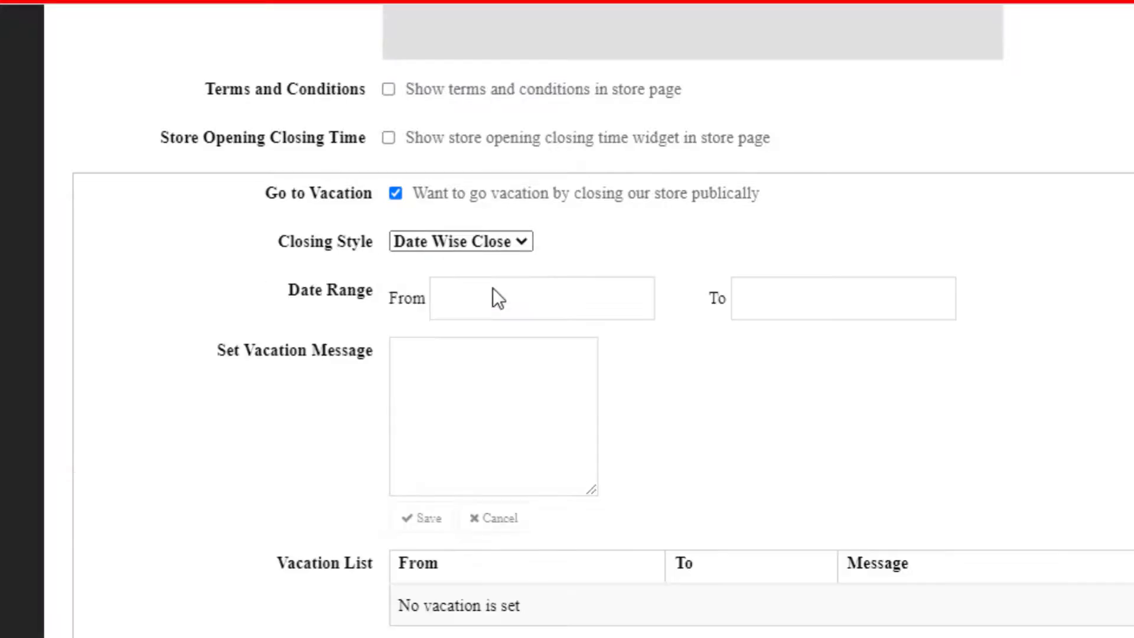
Fill in the vacation date range from 2021-06-25 to 2021-06-30 and go to the vacation message.
left_click(464, 298)
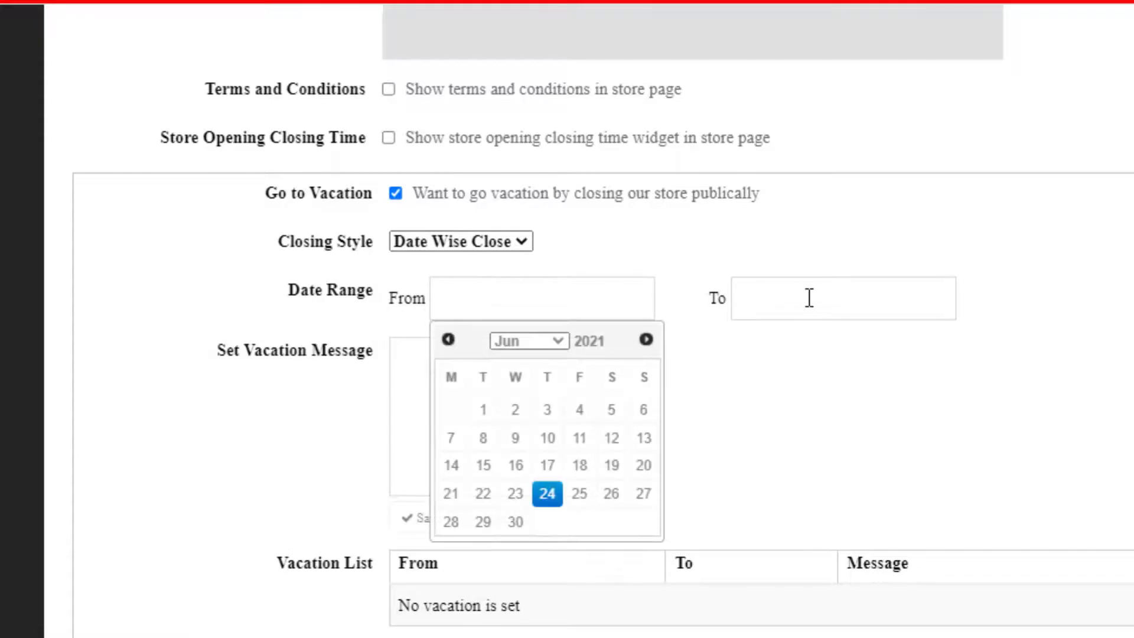
left_click(814, 300)
left_click(492, 299)
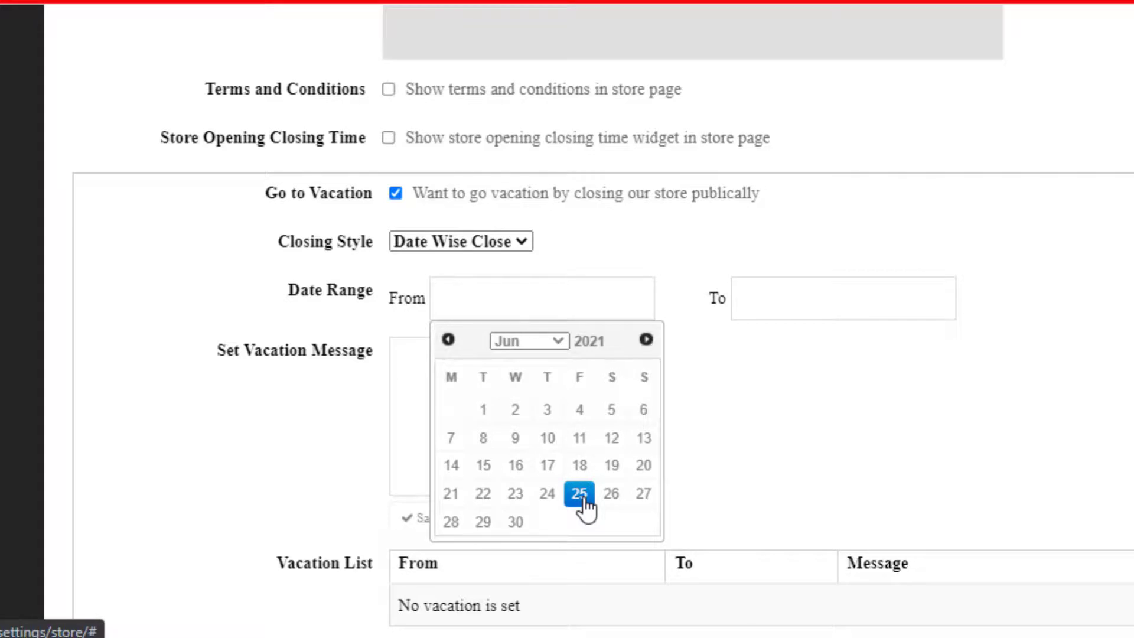
left_click(585, 504)
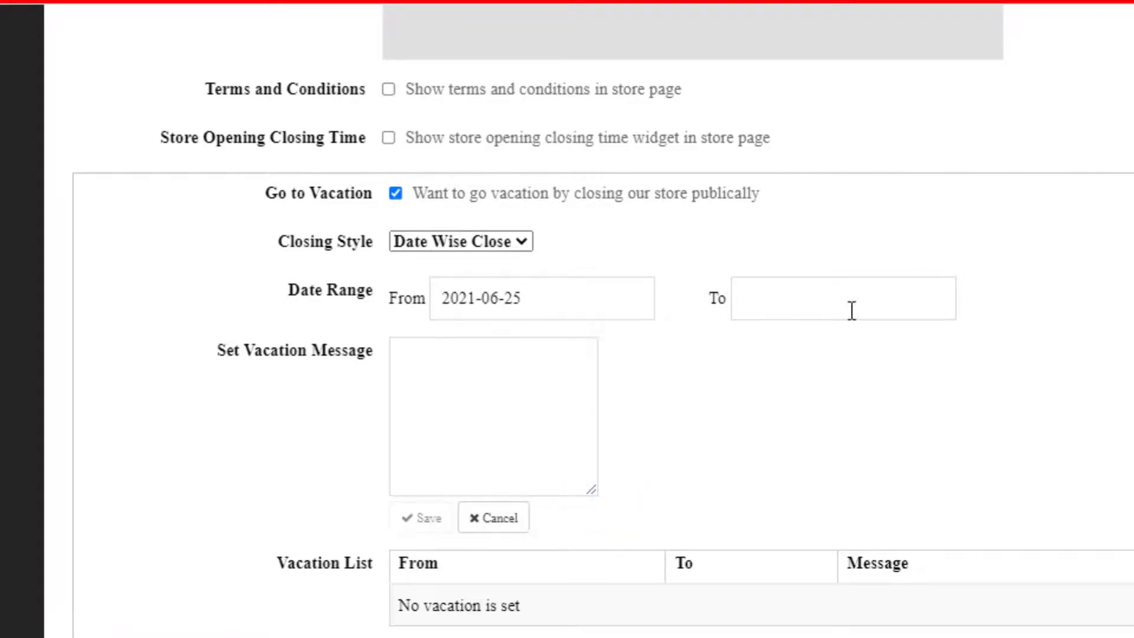
left_click(867, 294)
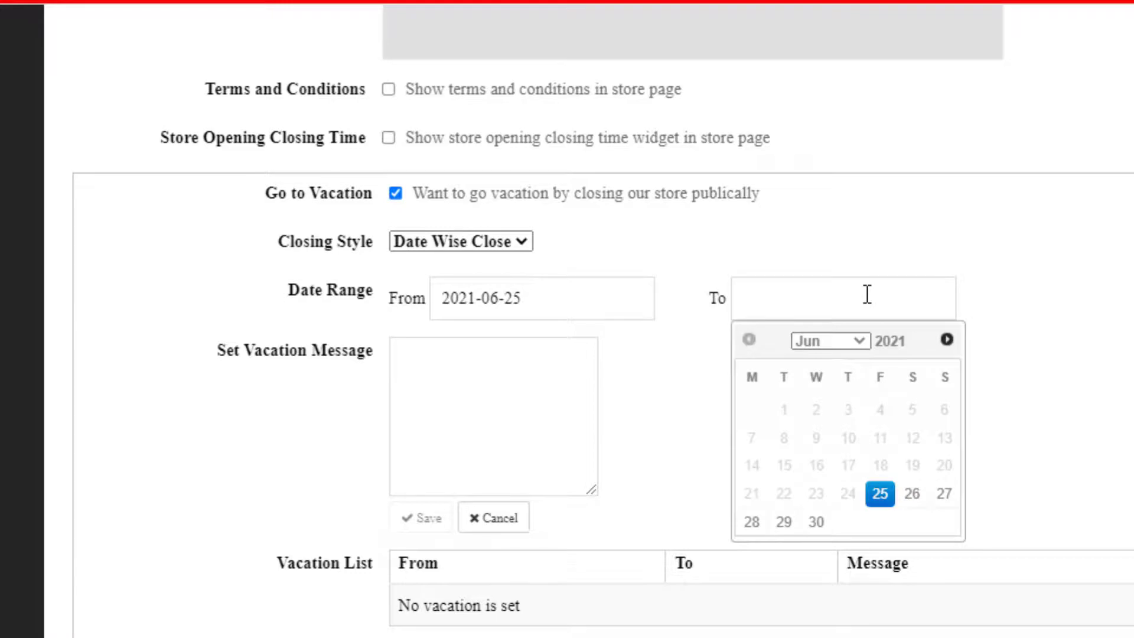
left_click(816, 522)
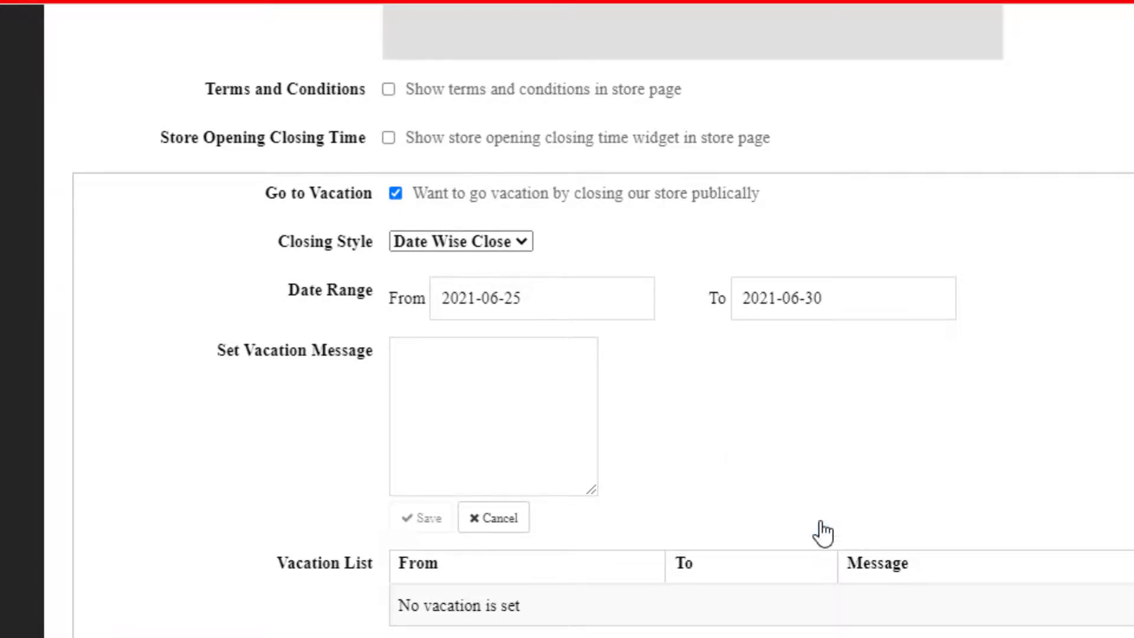
left_click(465, 396)
Cancel the vacation entry and turn off the Go to Vacation option.
left_click(480, 527)
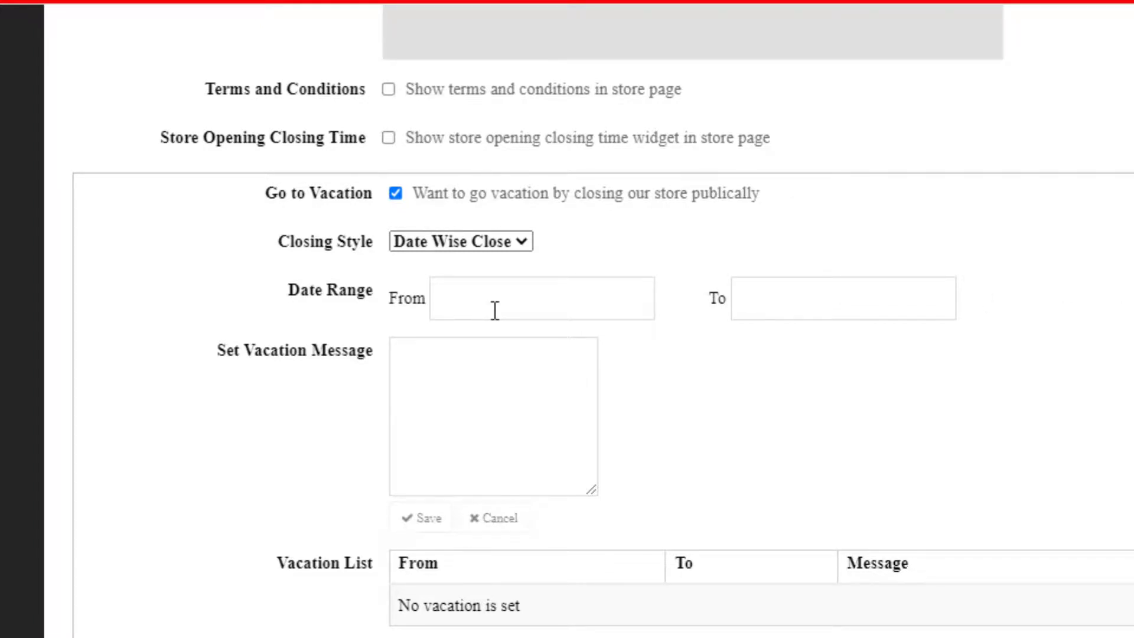
left_click(354, 193)
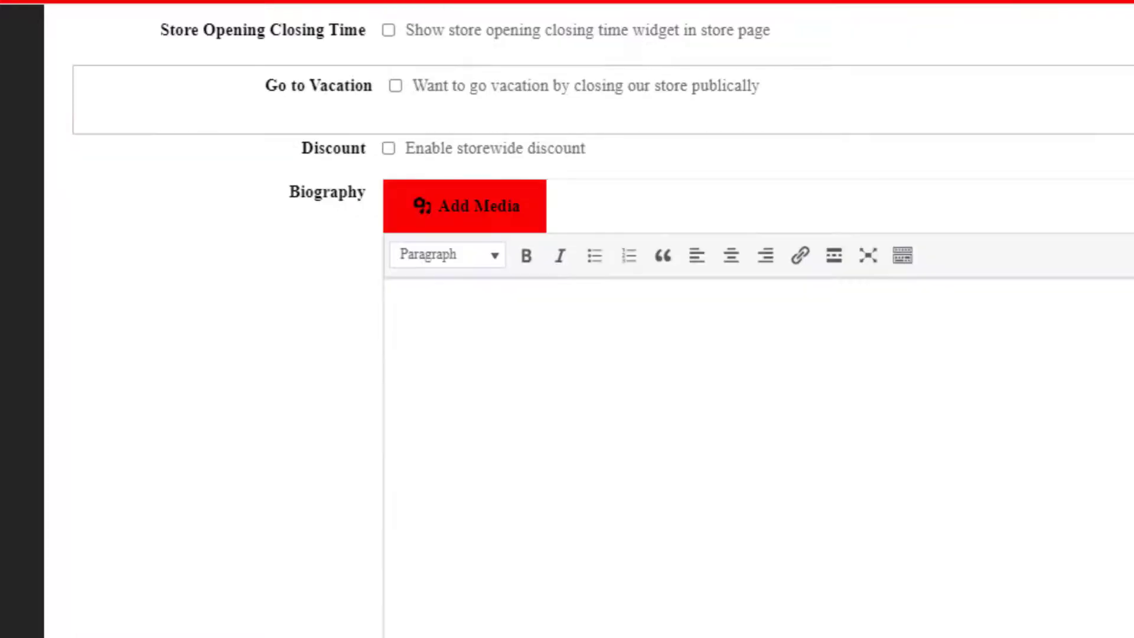
Enable the storewide discount with a minimum order amount of 100 and a percentage of 10.
left_click(387, 147)
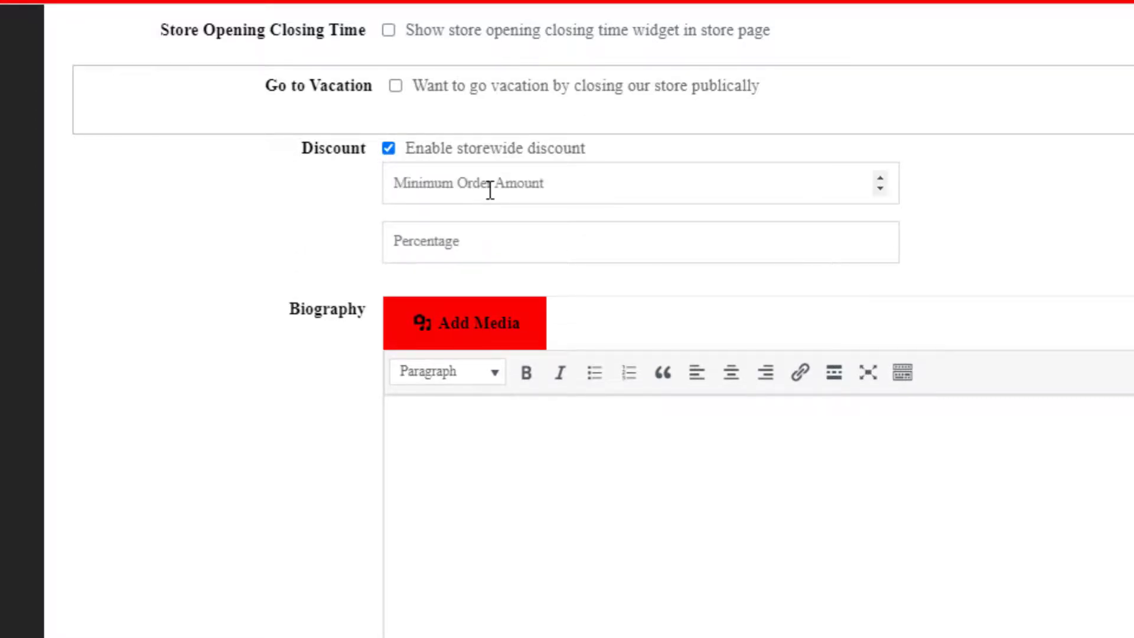
type("100")
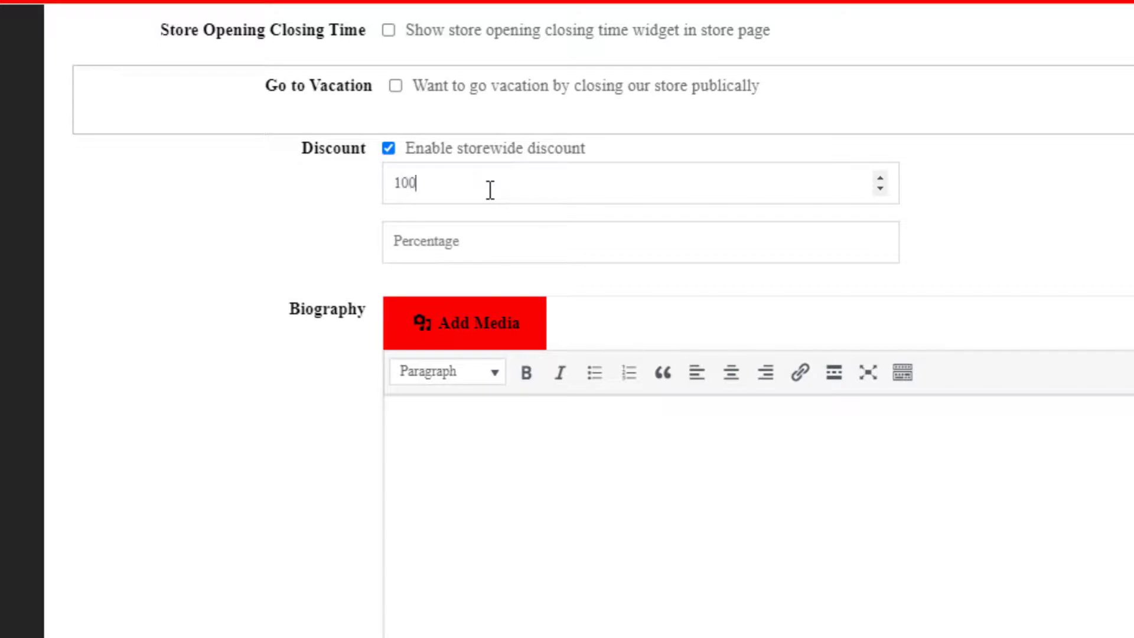
left_click(478, 245)
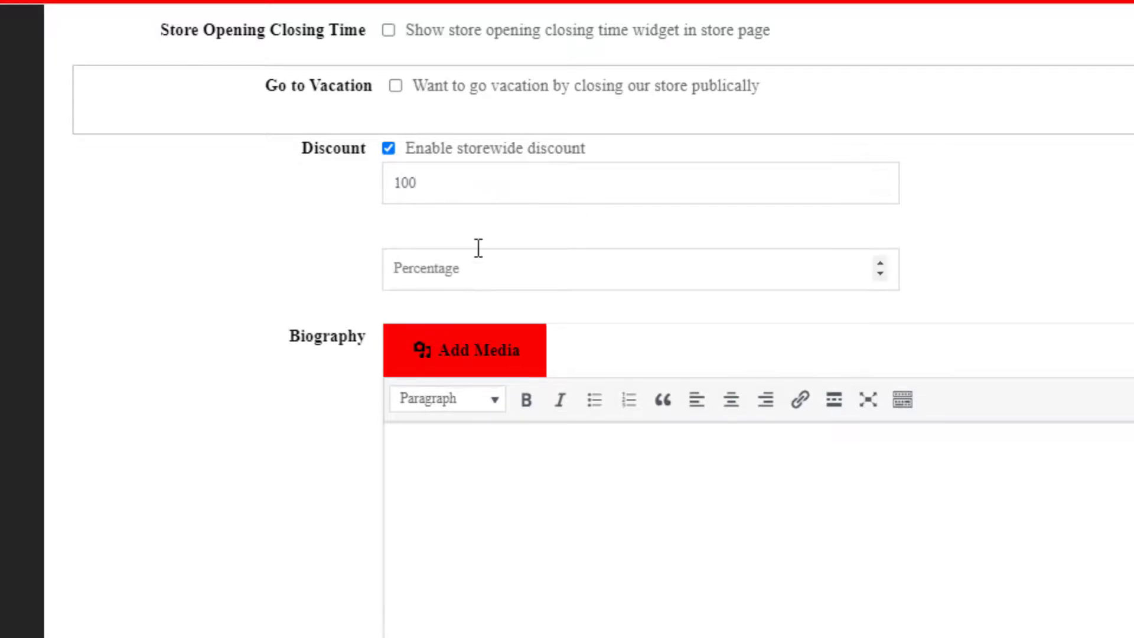
type("10")
Change the storewide discount to a minimum order amount of 200 and a percentage of 15.
left_click(482, 186)
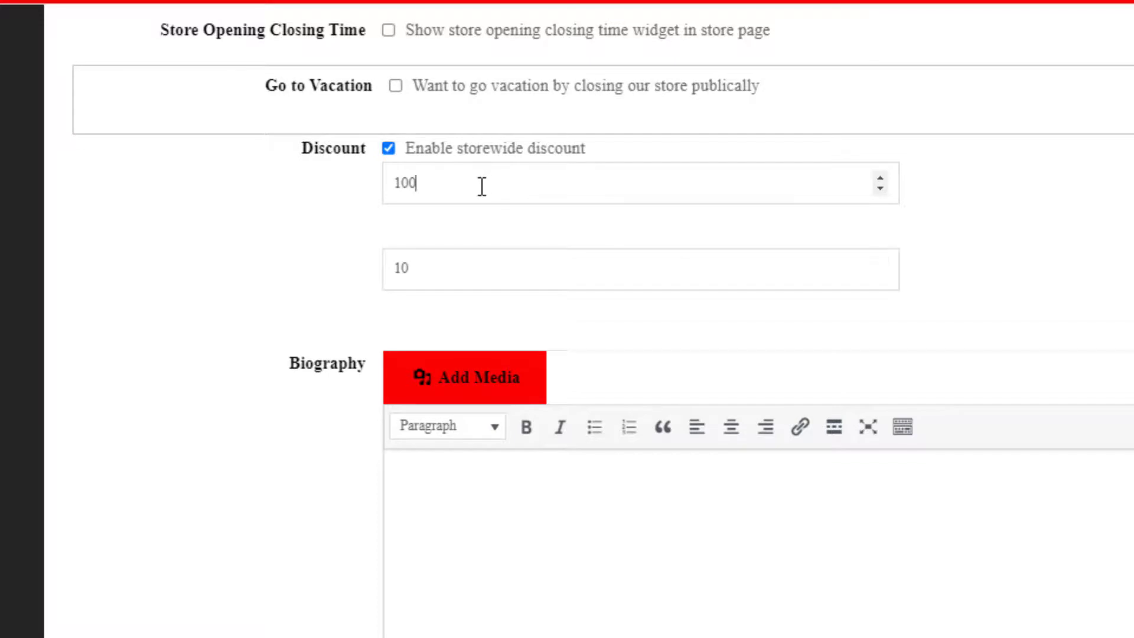
key("BackSpace")
key("BackSpace")
key("BackSpace")
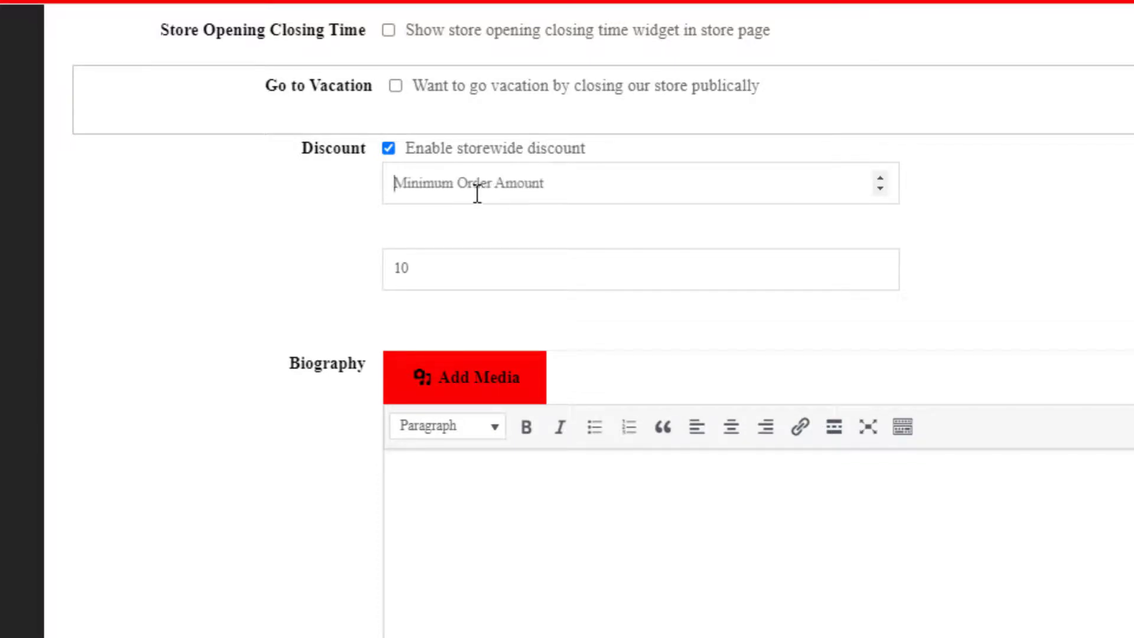
type("200")
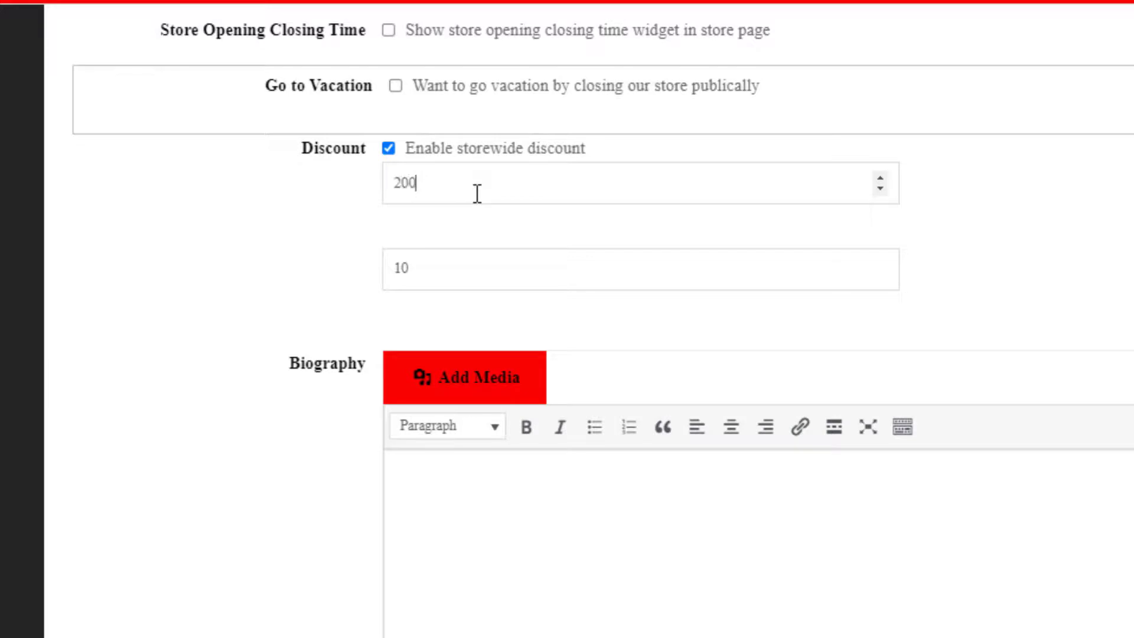
left_click(464, 269)
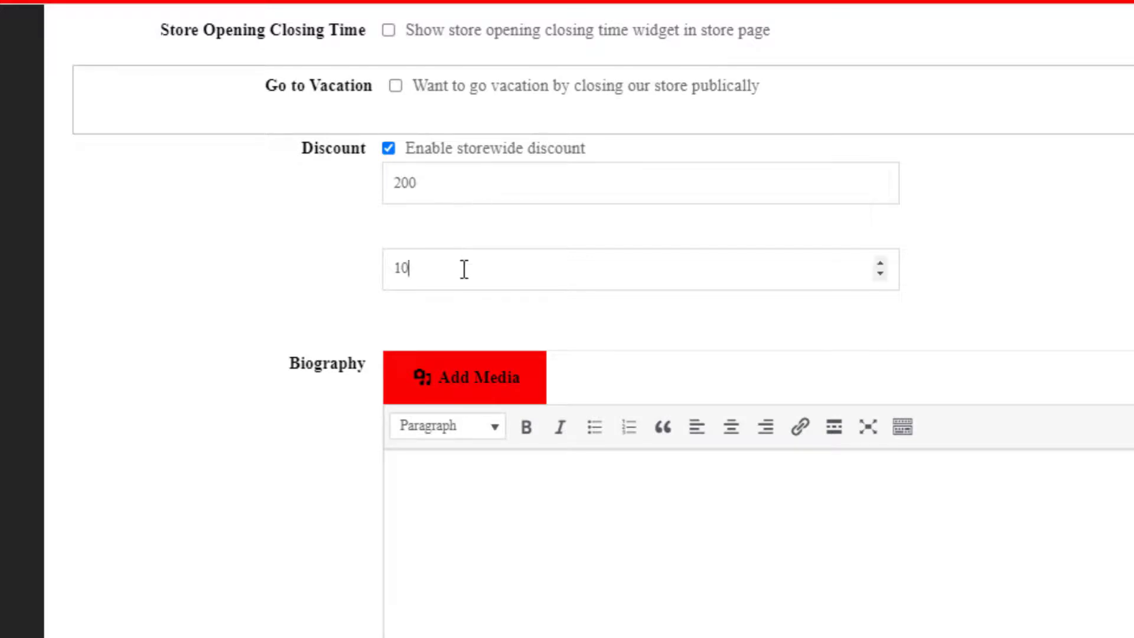
key("BackSpace")
key("BackSpace")
type("15")
Clear the storewide discount's percentage and minimum order amount.
key("BackSpace")
key("BackSpace")
left_click(452, 192)
key("BackSpace")
key("BackSpace")
key("BackSpace")
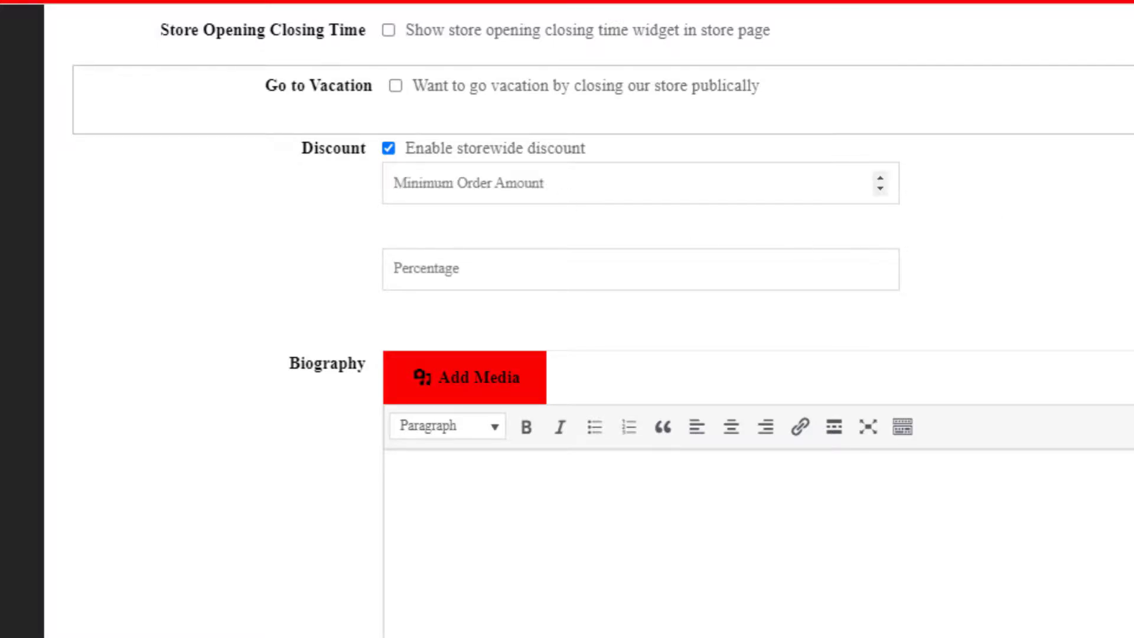
Check the Biography editor and turn off the support button shown in the store.
scroll(567, 319, "down", 5)
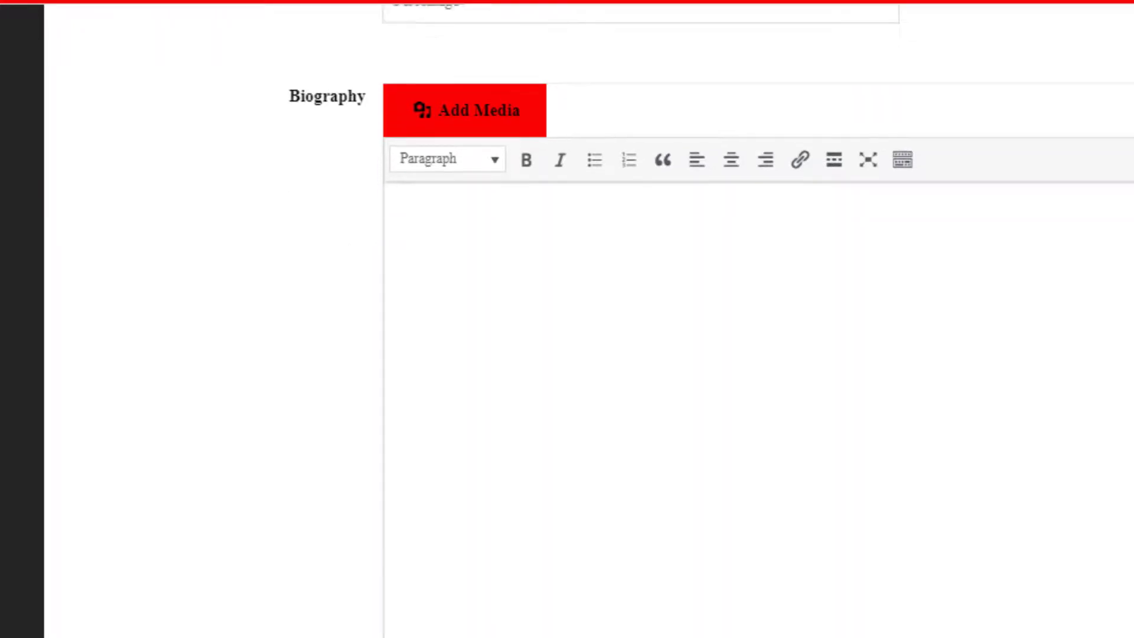
scroll(567, 319, "down", 5)
scroll(567, 319, "up", 5)
scroll(567, 318, "down", 1)
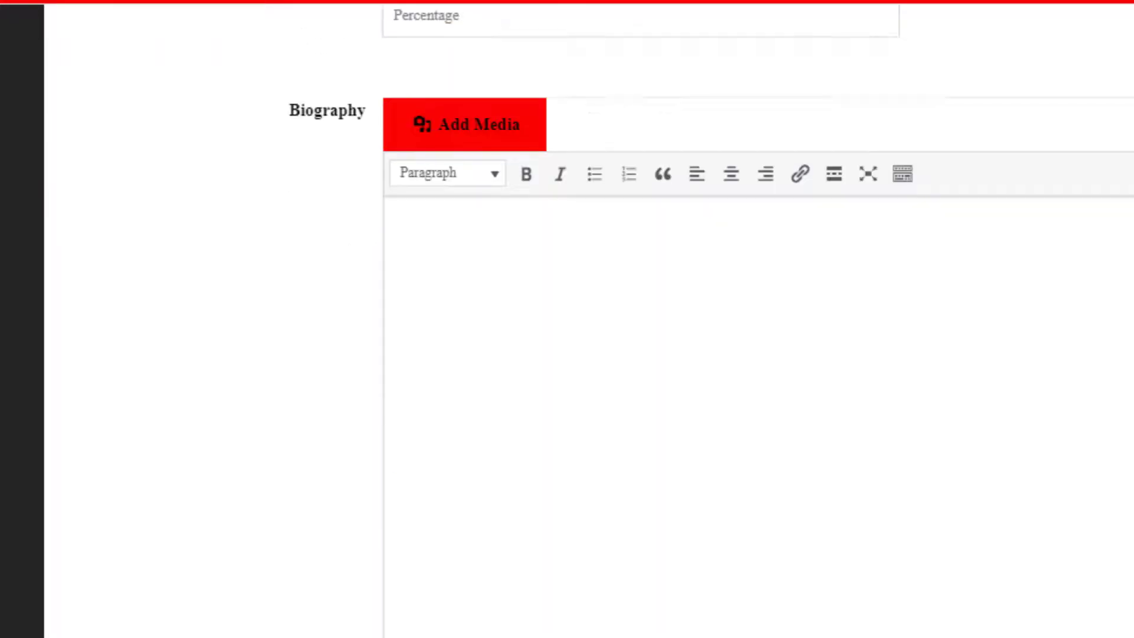
scroll(567, 319, "down", 2)
left_click(643, 205)
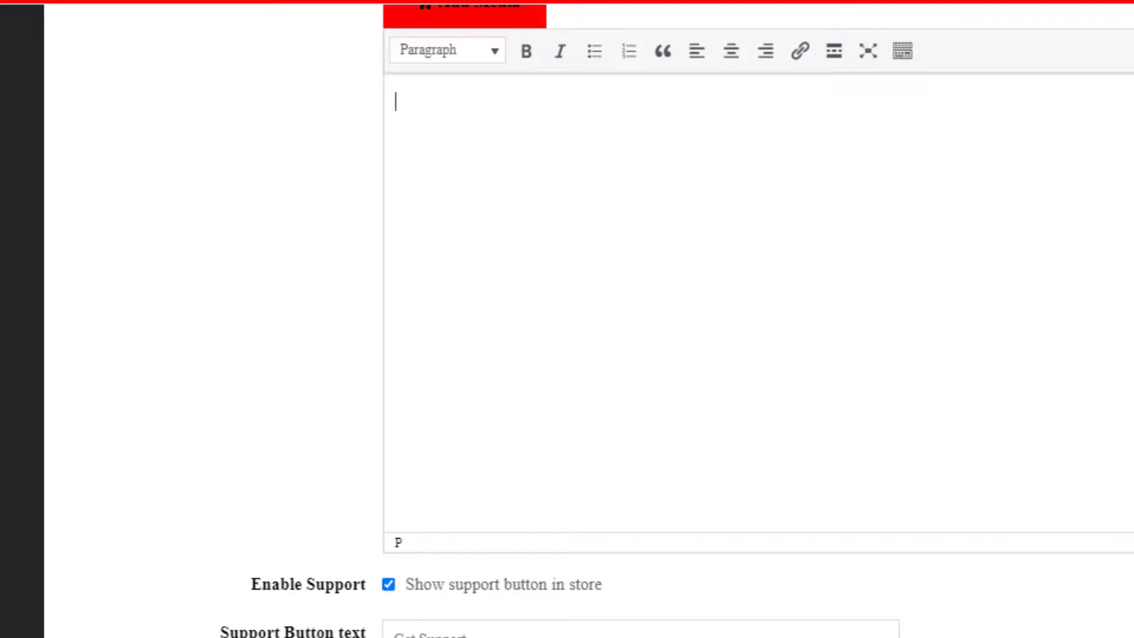
scroll(650, 319, "down", 3)
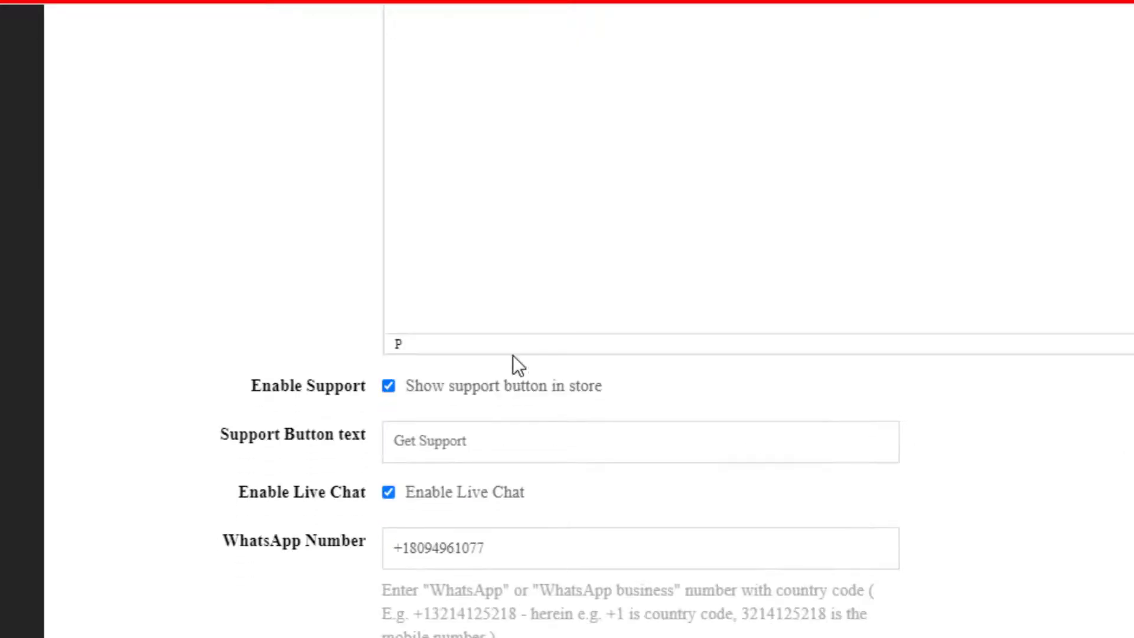
left_click(389, 386)
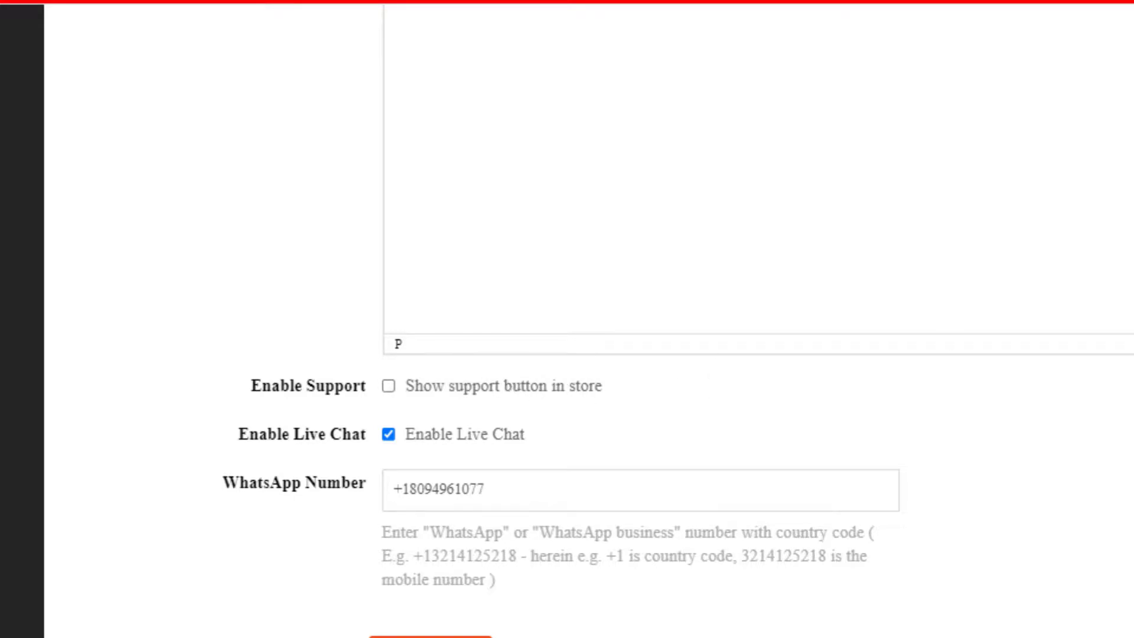
Review the store settings form from the banner to the WhatsApp number and save the updated settings.
scroll(567, 355, "down", 2)
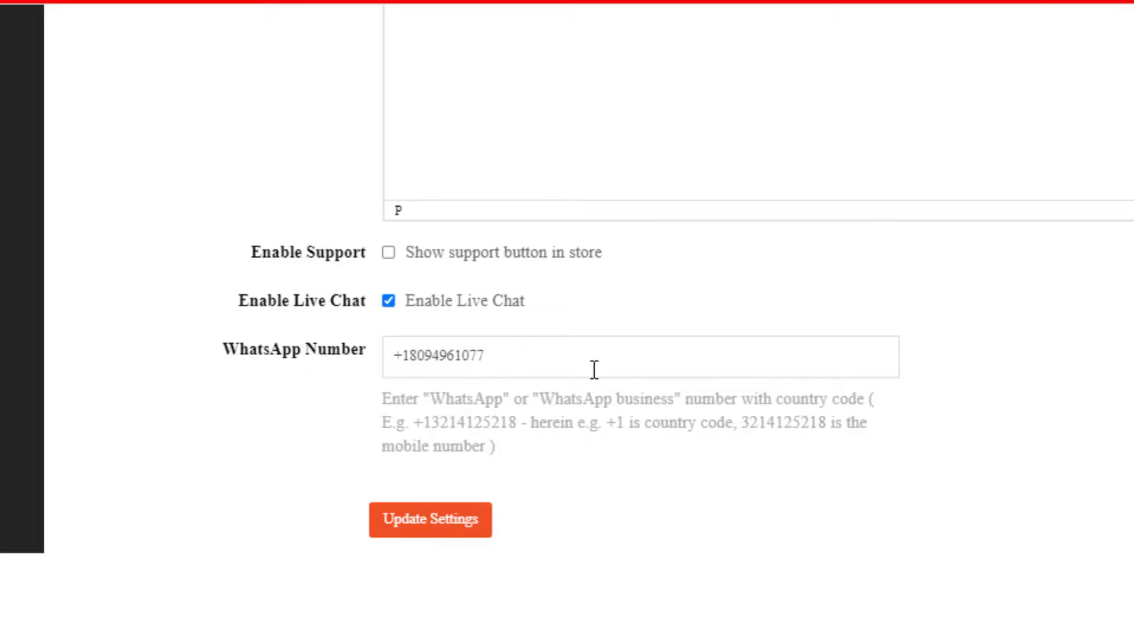
scroll(567, 319, "down", 2)
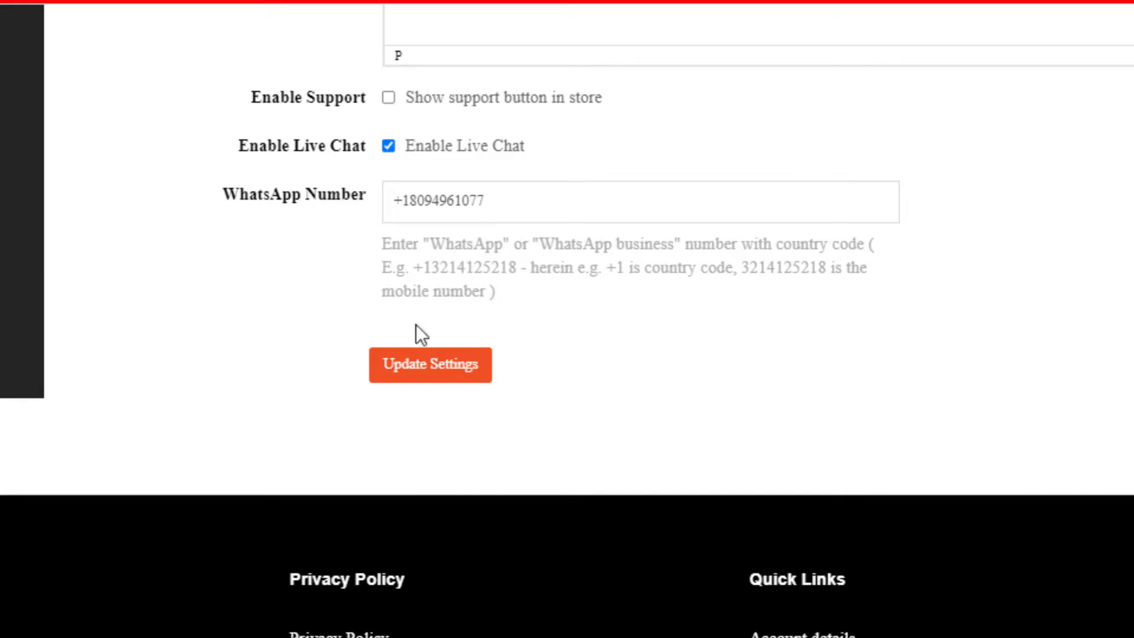
left_click(425, 372)
scroll(567, 319, "up", 10)
scroll(567, 319, "down", 2)
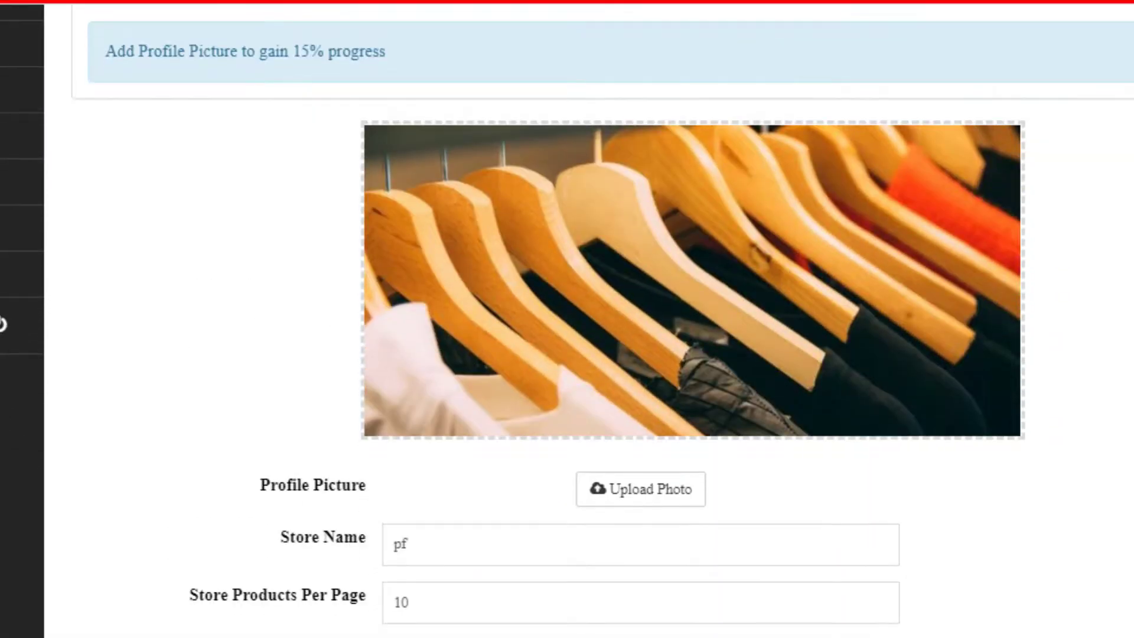
scroll(567, 319, "down", 10)
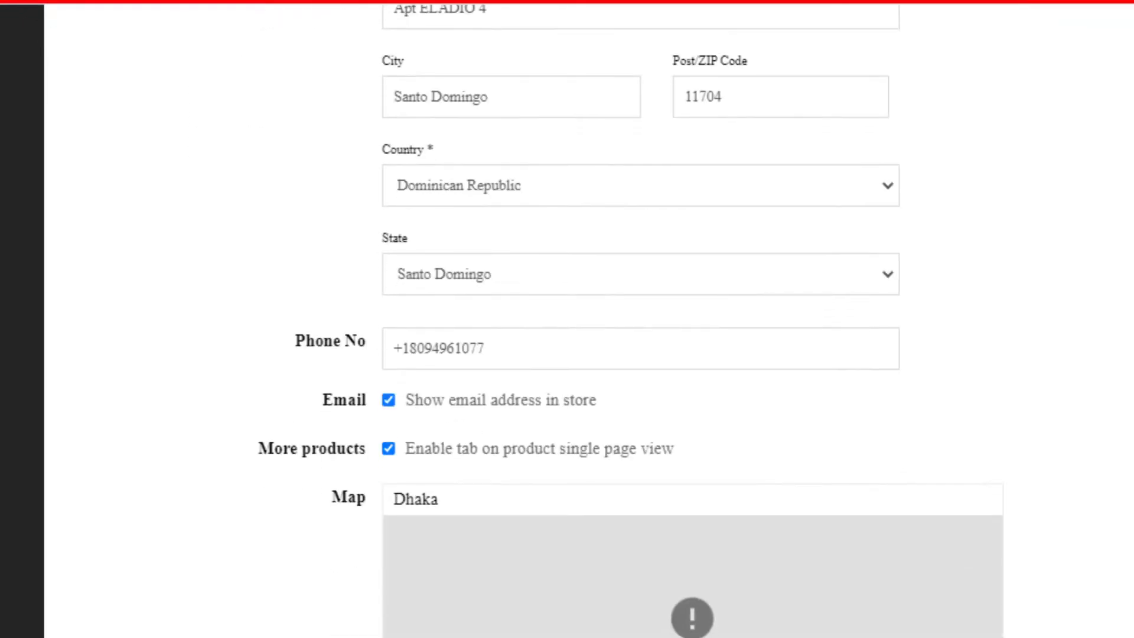
scroll(567, 319, "down", 10)
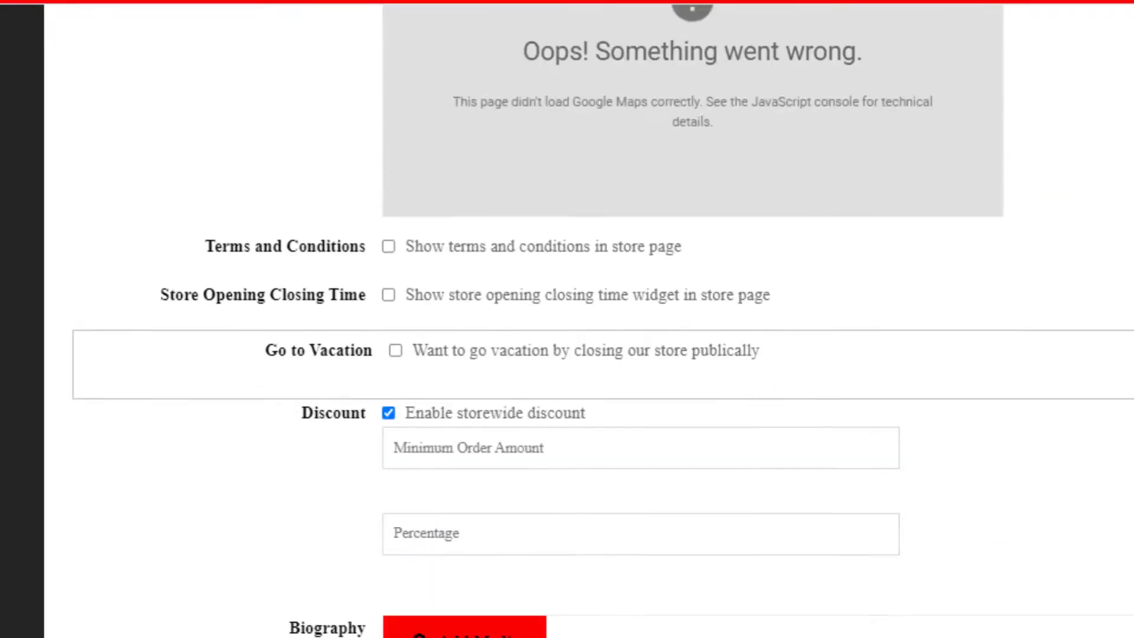
scroll(567, 319, "down", 10)
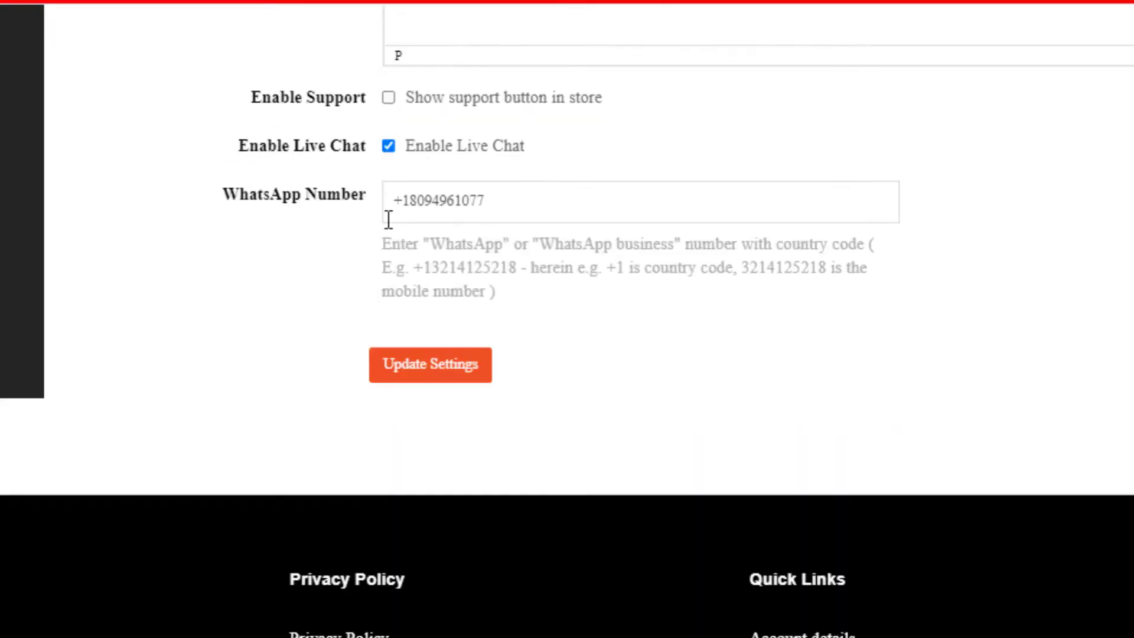
left_click(425, 364)
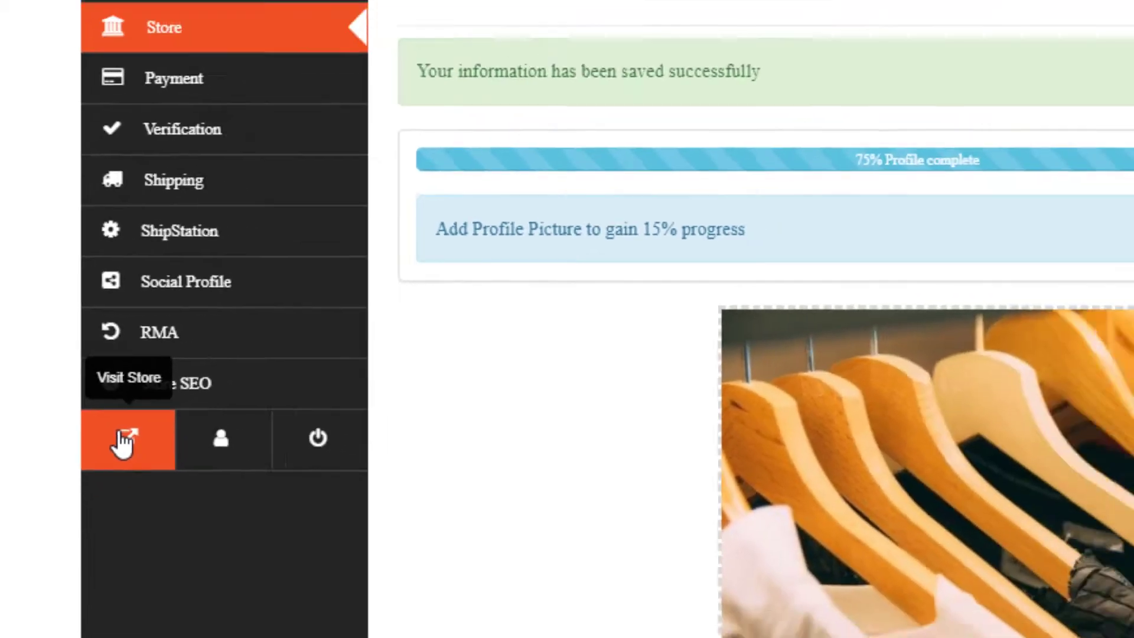
Visit the public store page and examine its banner, contact details and product listing.
left_click(160, 479)
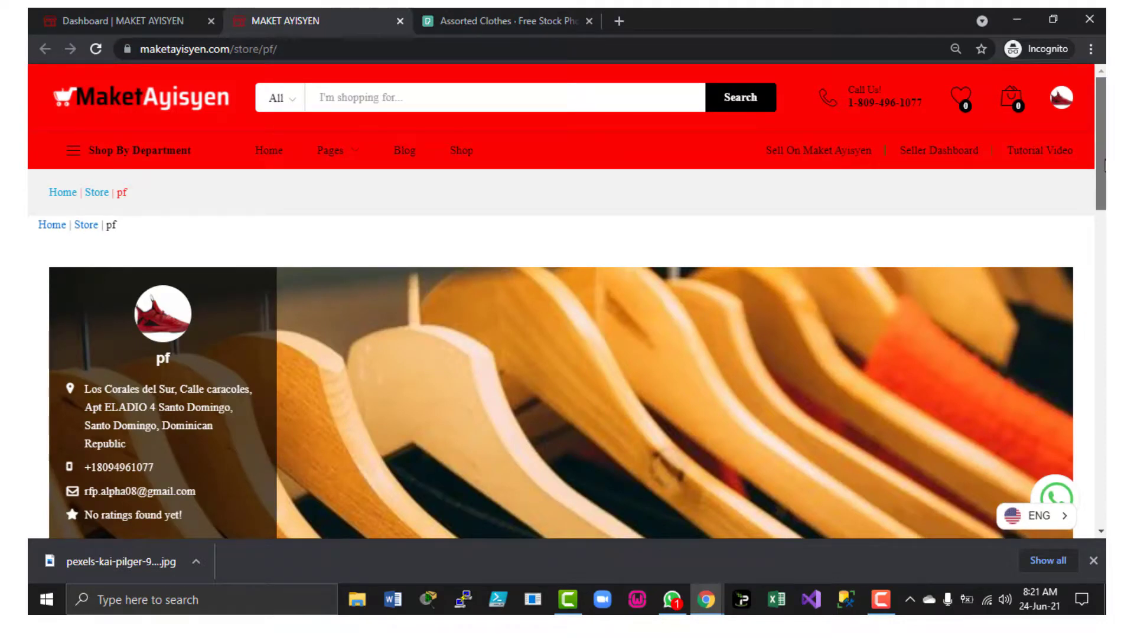
left_click_drag(1104, 166, 1085, 355)
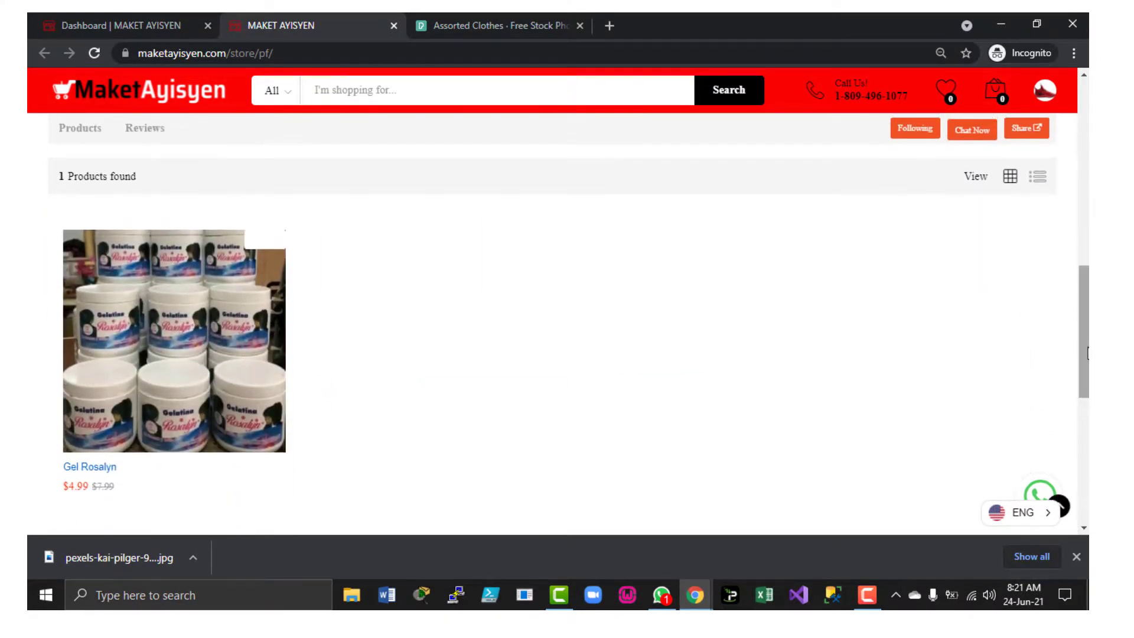
mouse_move(144, 254)
mouse_move(1084, 307)
left_mouse_down()
mouse_move(1084, 345)
mouse_move(1084, 221)
mouse_move(1087, 312)
left_mouse_up()
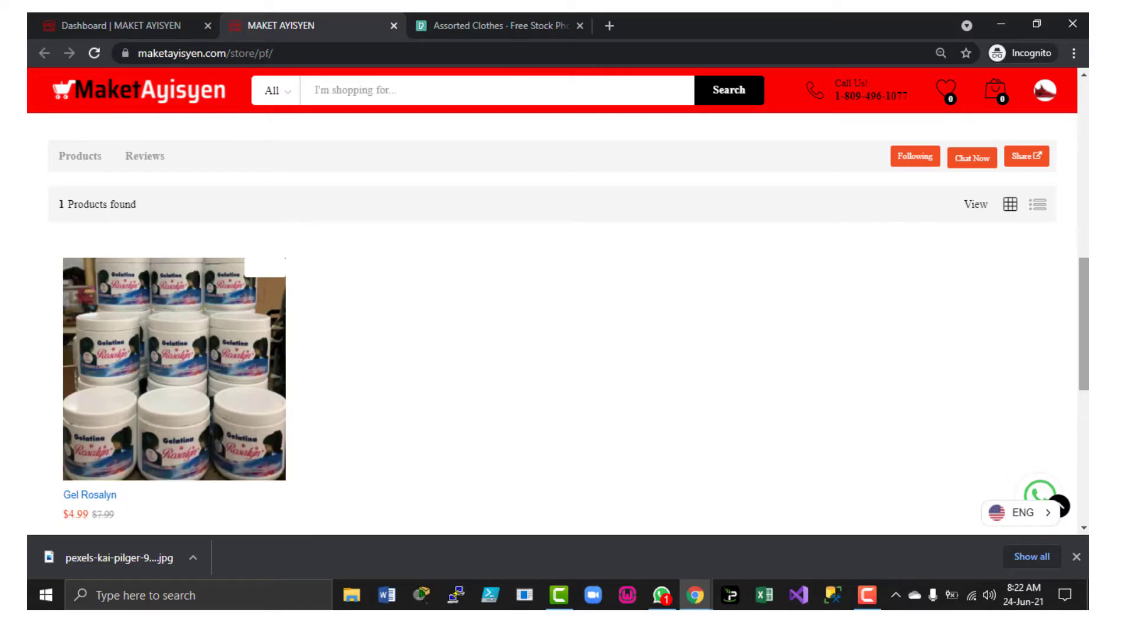
scroll(1079, 258, "up", 5)
left_click_drag(1078, 258, 1080, 245)
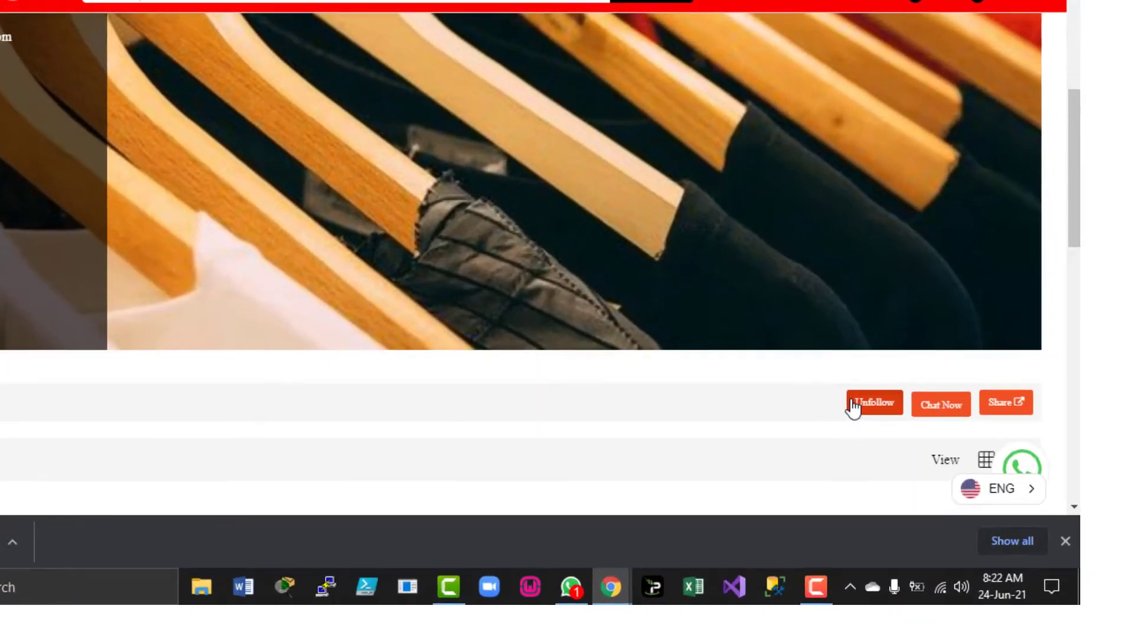
Try the store's follow option and start a WhatsApp chat with the store from its public page.
left_click(896, 443)
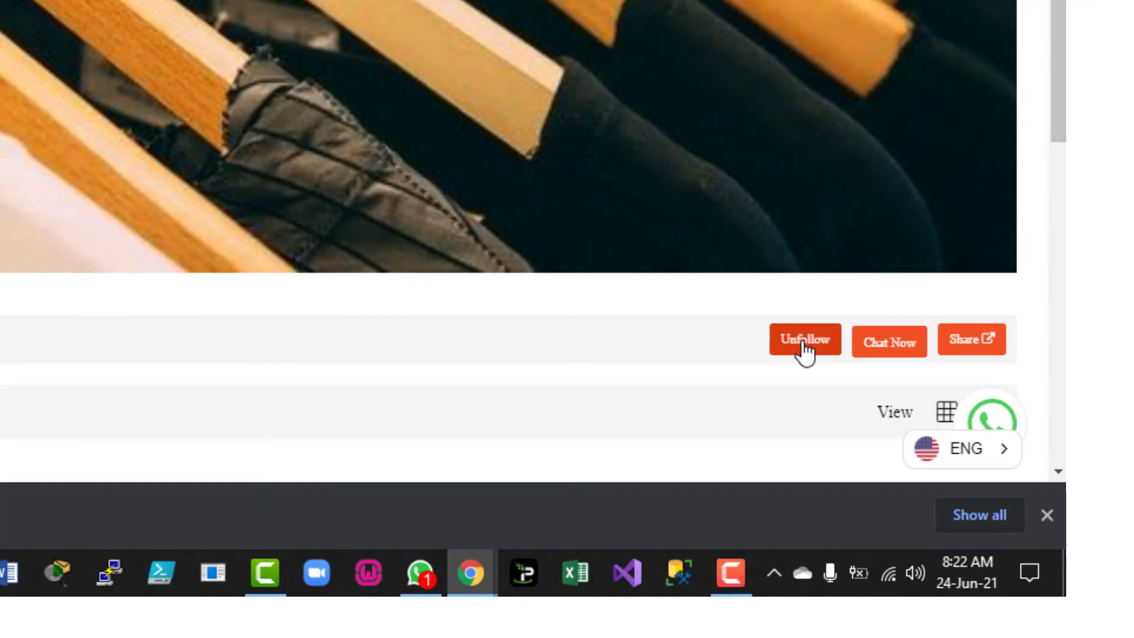
left_click_drag(1063, 118, 1057, 160)
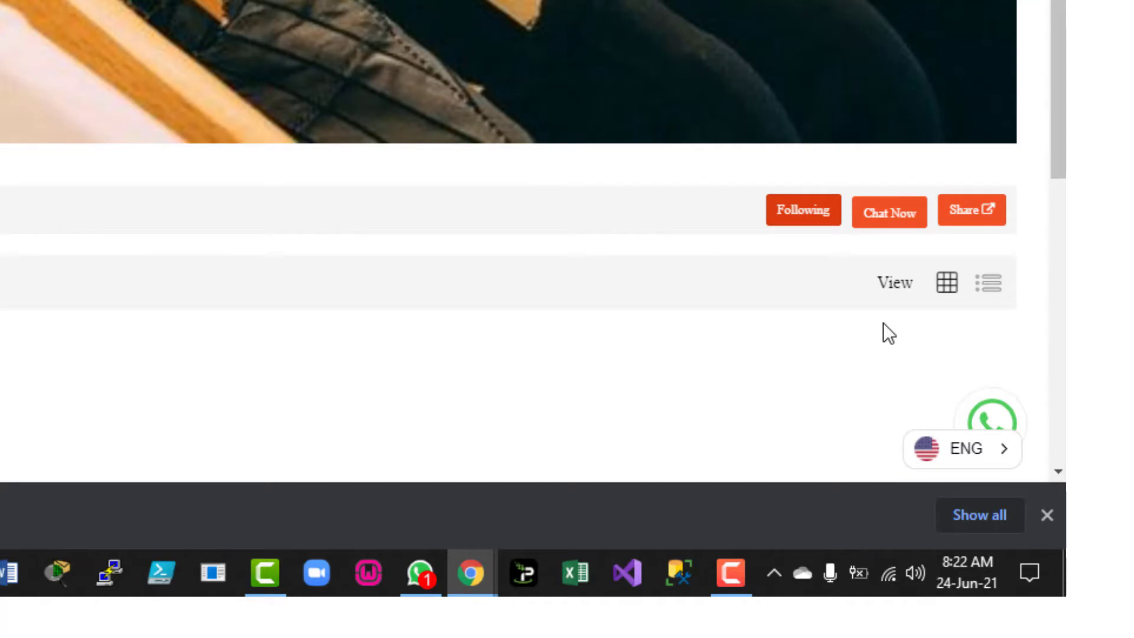
mouse_move(1057, 148)
left_mouse_down()
mouse_move(1050, 1)
mouse_move(1038, 8)
mouse_move(1059, 193)
mouse_move(1059, 142)
left_mouse_up()
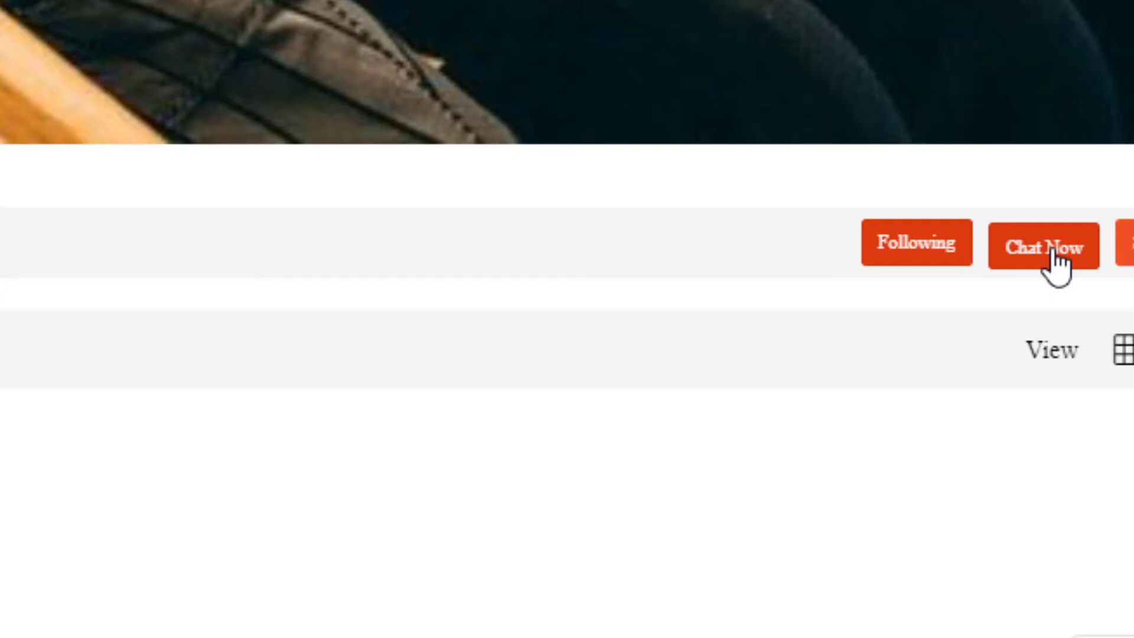
left_click(1055, 264)
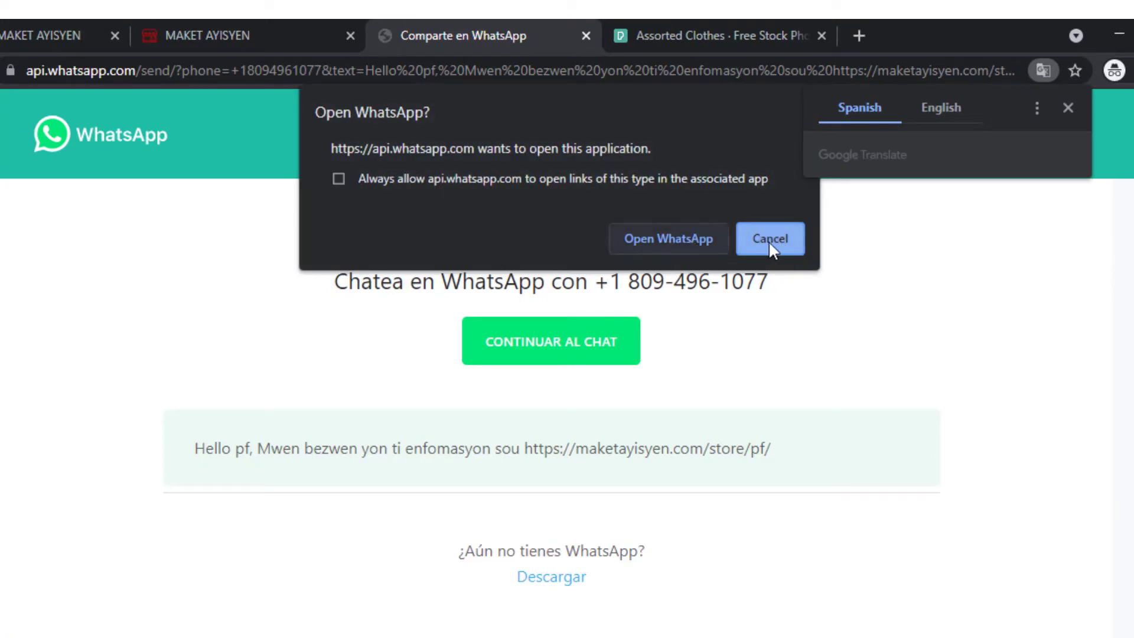
Decline opening the WhatsApp app, test the store's floating WhatsApp chat link as well, and return to the public store page.
left_click(800, 239)
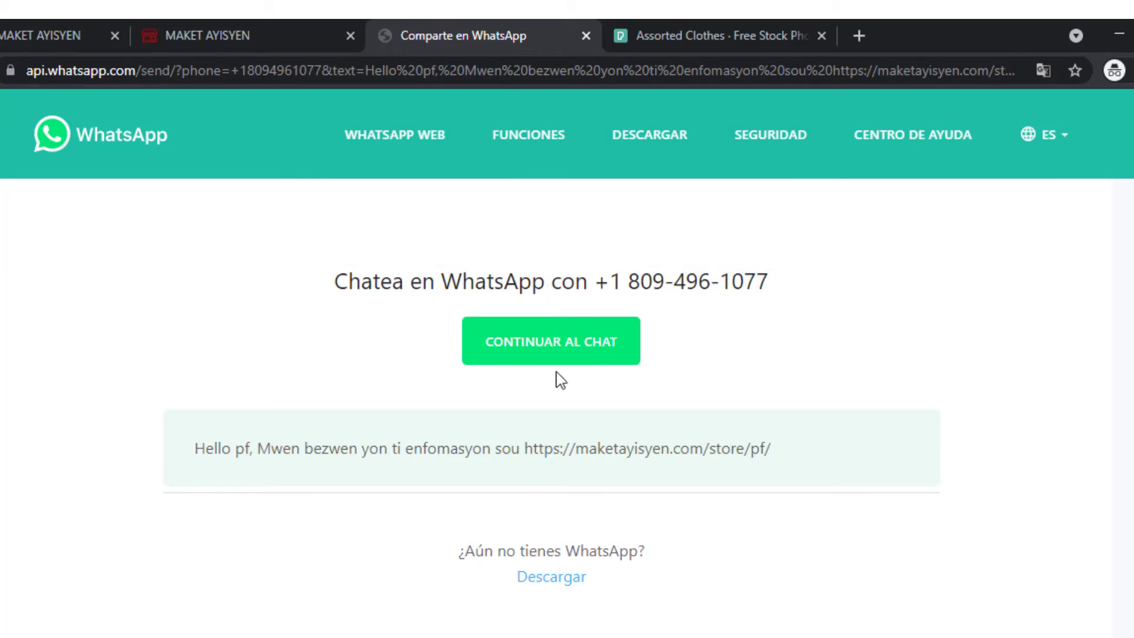
left_click(584, 36)
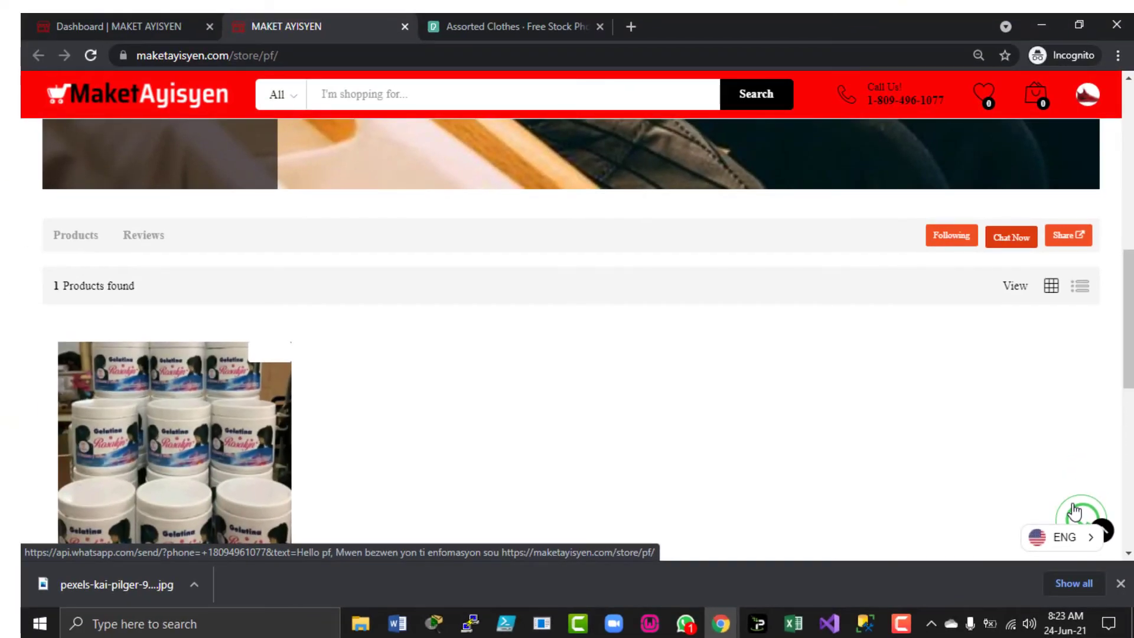
left_click(1075, 511)
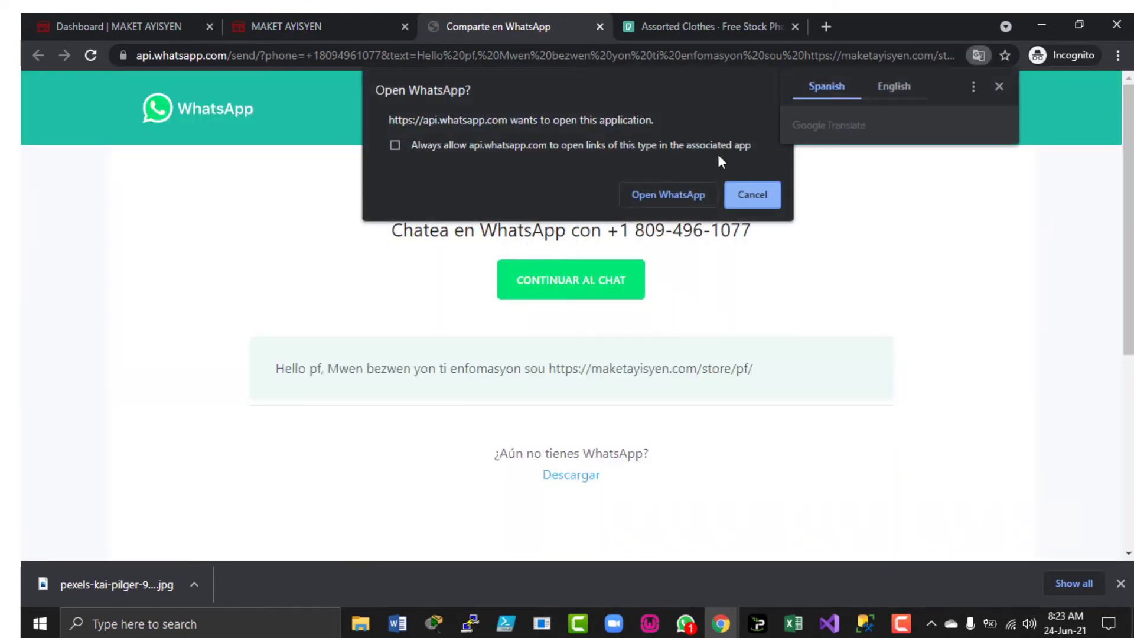
left_click(762, 188)
left_click(599, 26)
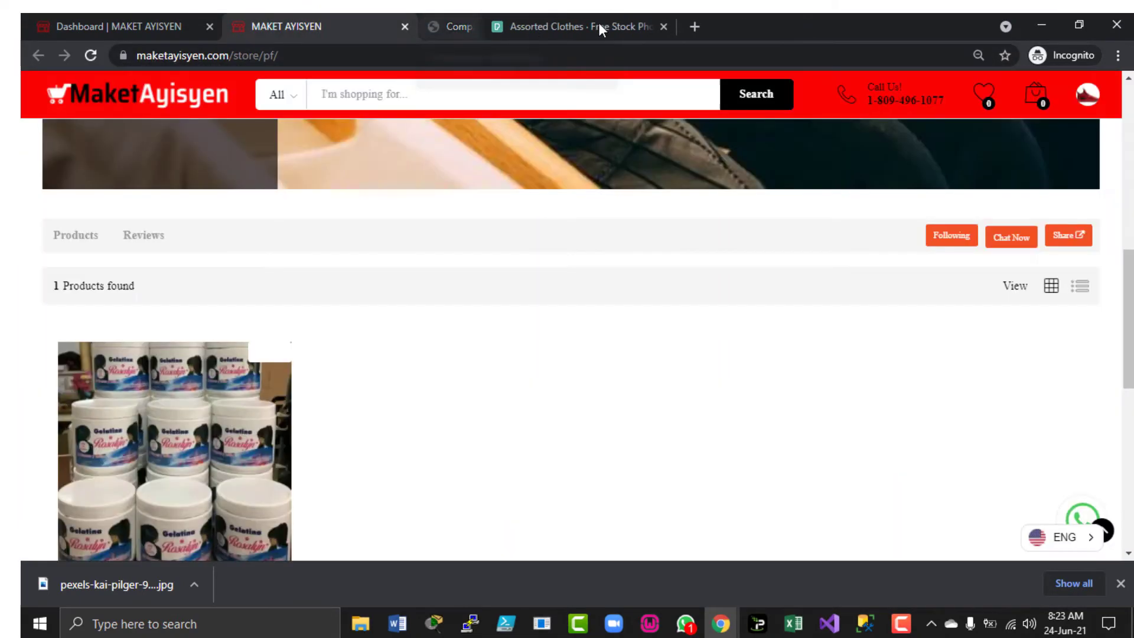
Look over the public store page from the footer to the banner, including the seller account options and the product listing.
scroll(1090, 397, "down", 8)
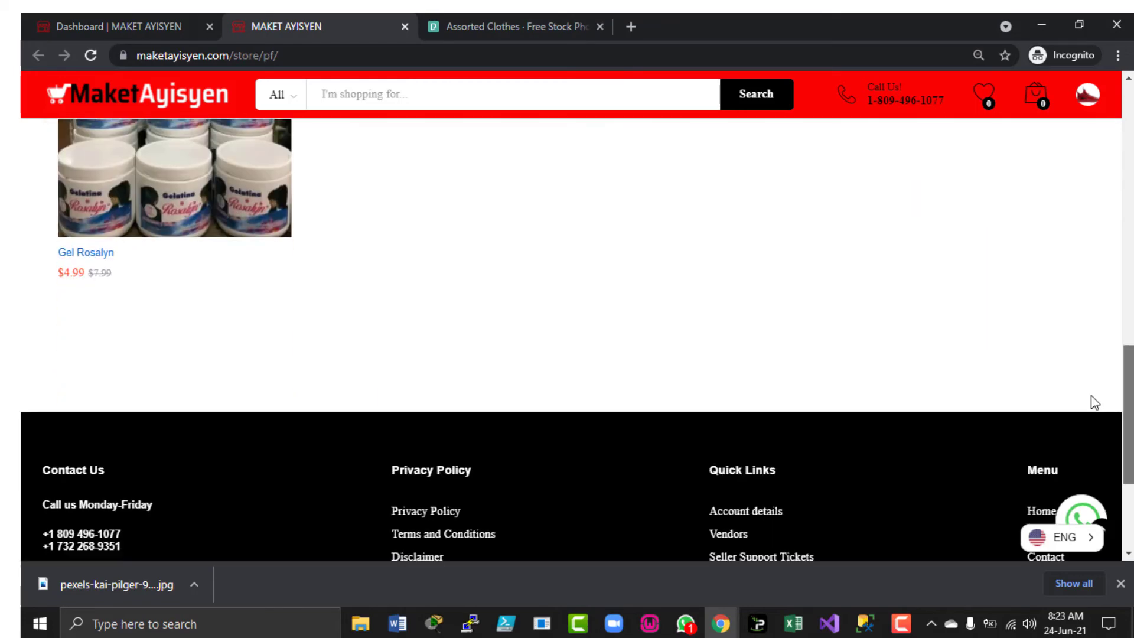
scroll(1118, 296, "up", 11)
scroll(1096, 224, "up", 6)
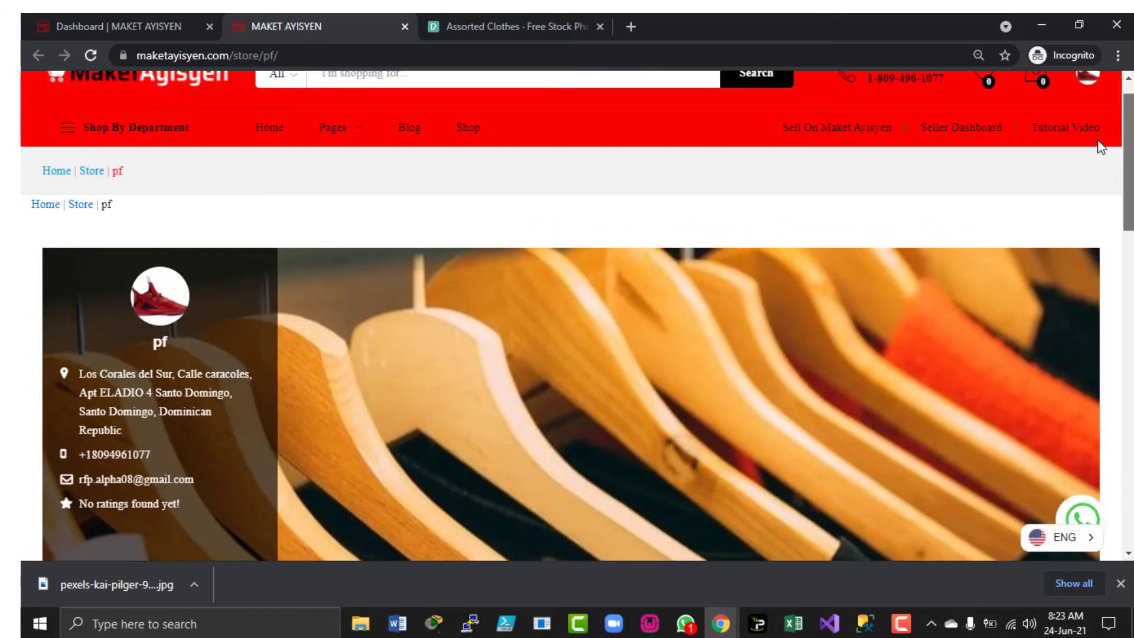
mouse_move(1093, 103)
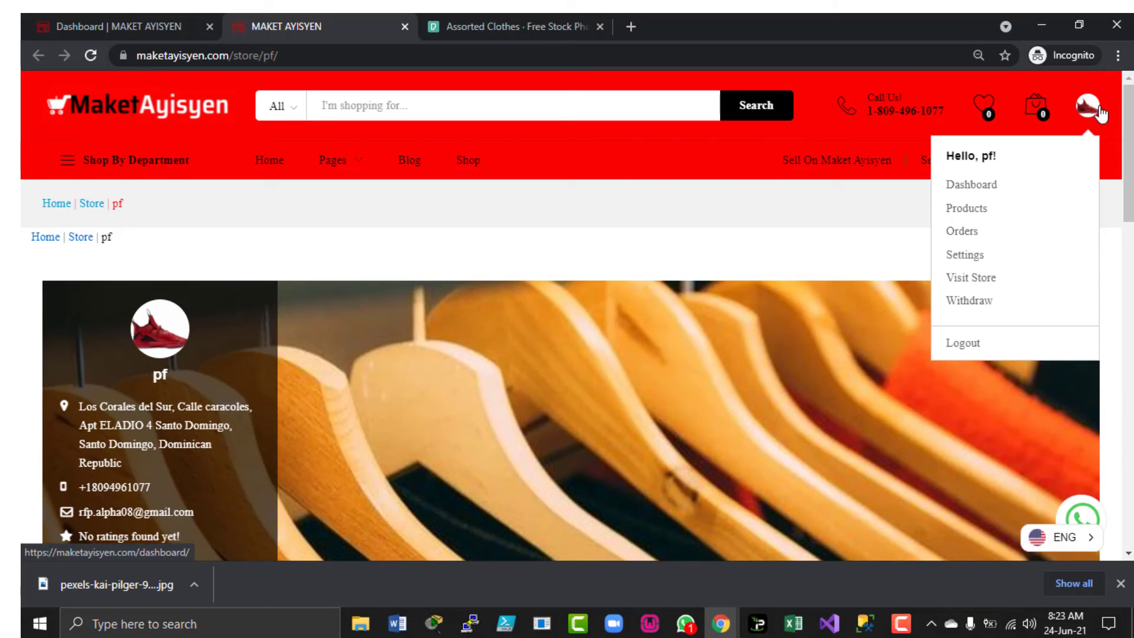
scroll(1132, 177, "down", 3)
left_click_drag(1132, 172, 1131, 366)
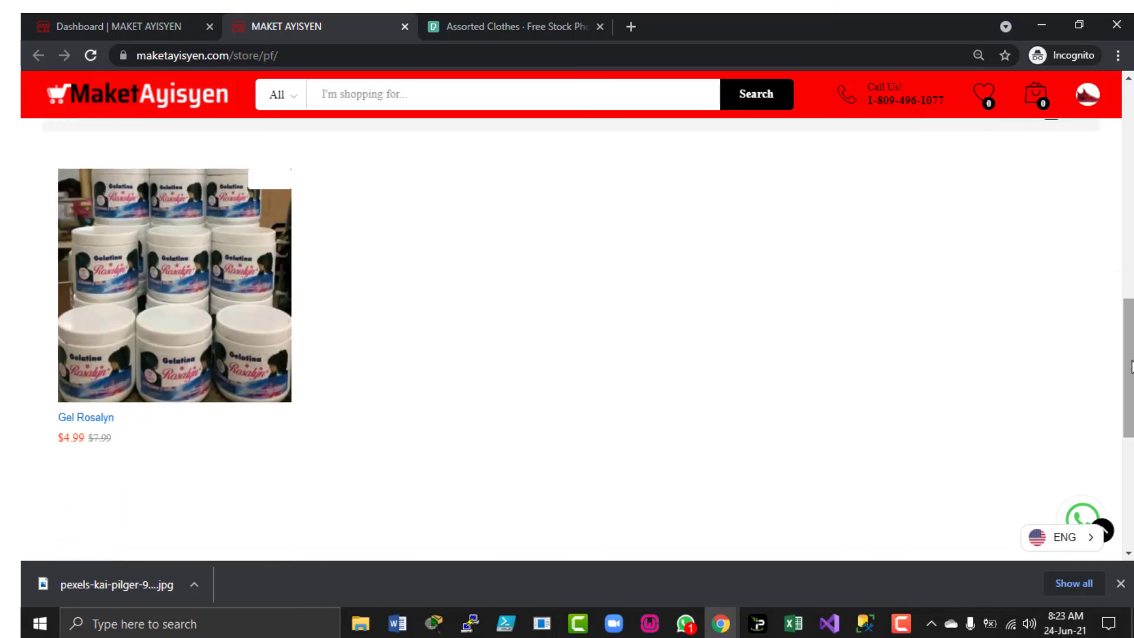